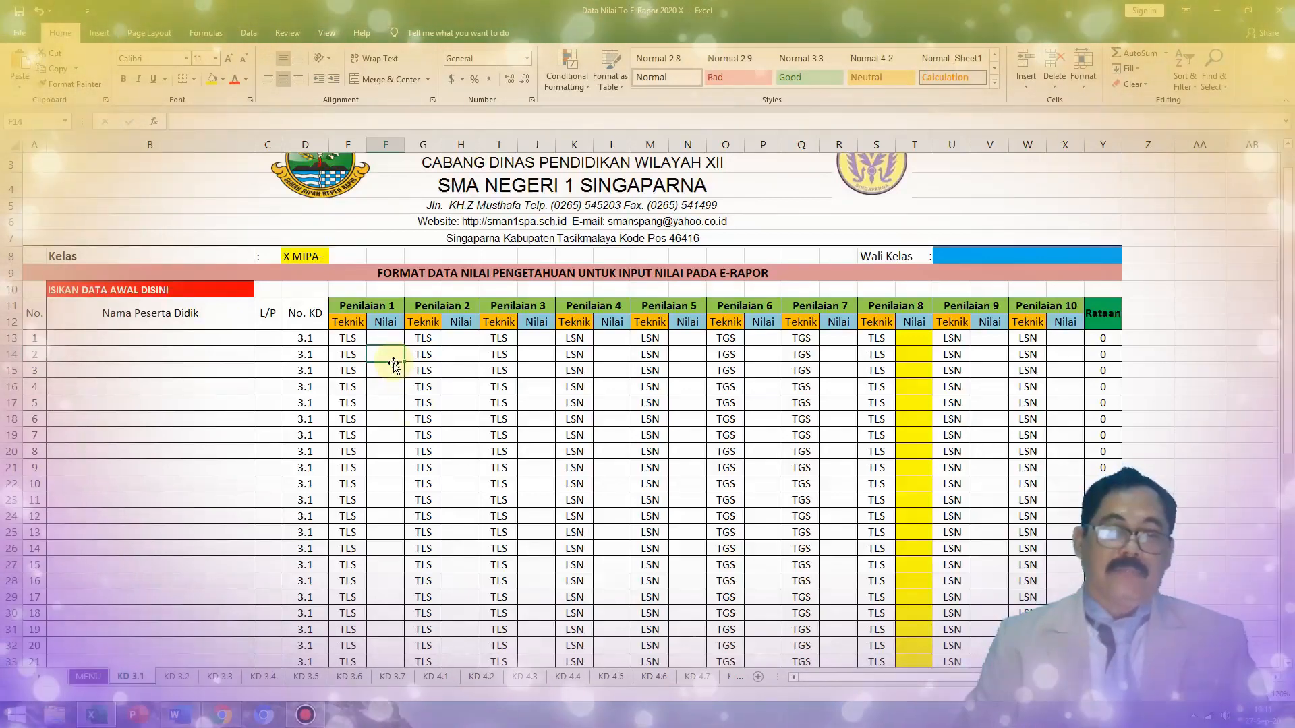
Examine the assessment columns on the KD 3.1 grade sheet and the TLS, LSN and TGS technique legend beneath the student table.
click(462, 371)
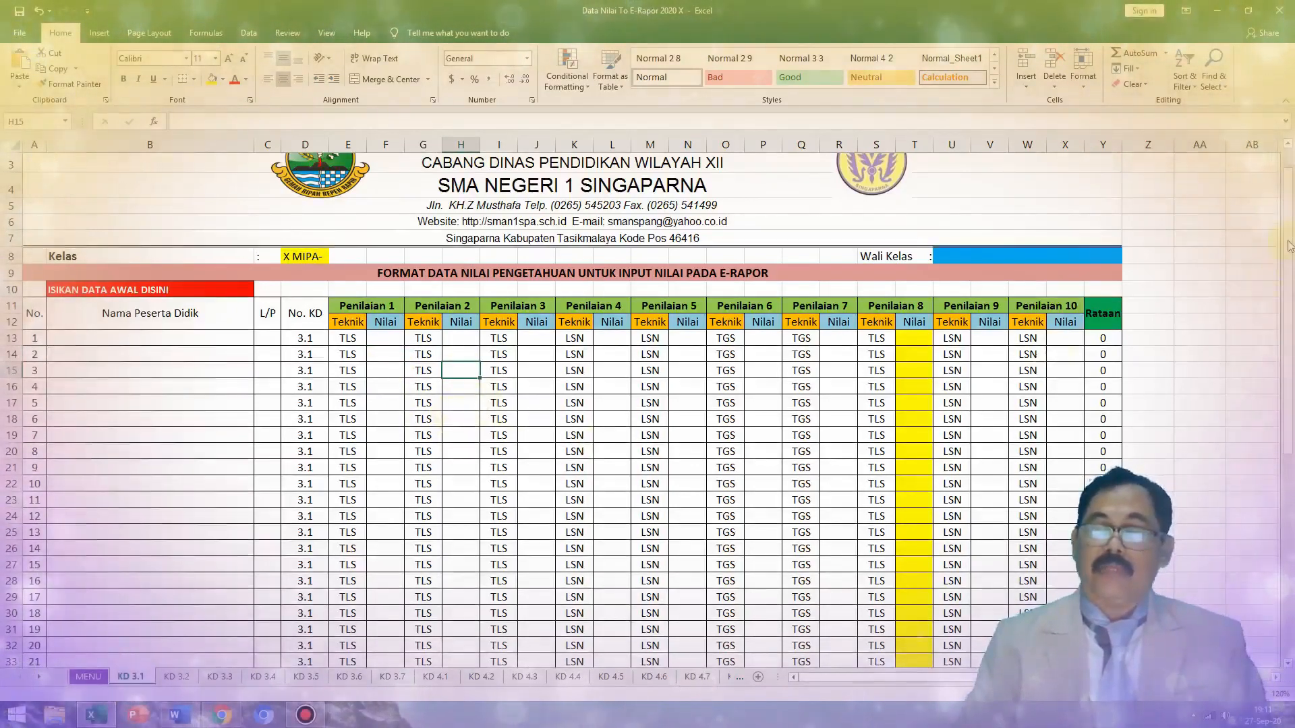
drag(1288, 246, 1289, 246)
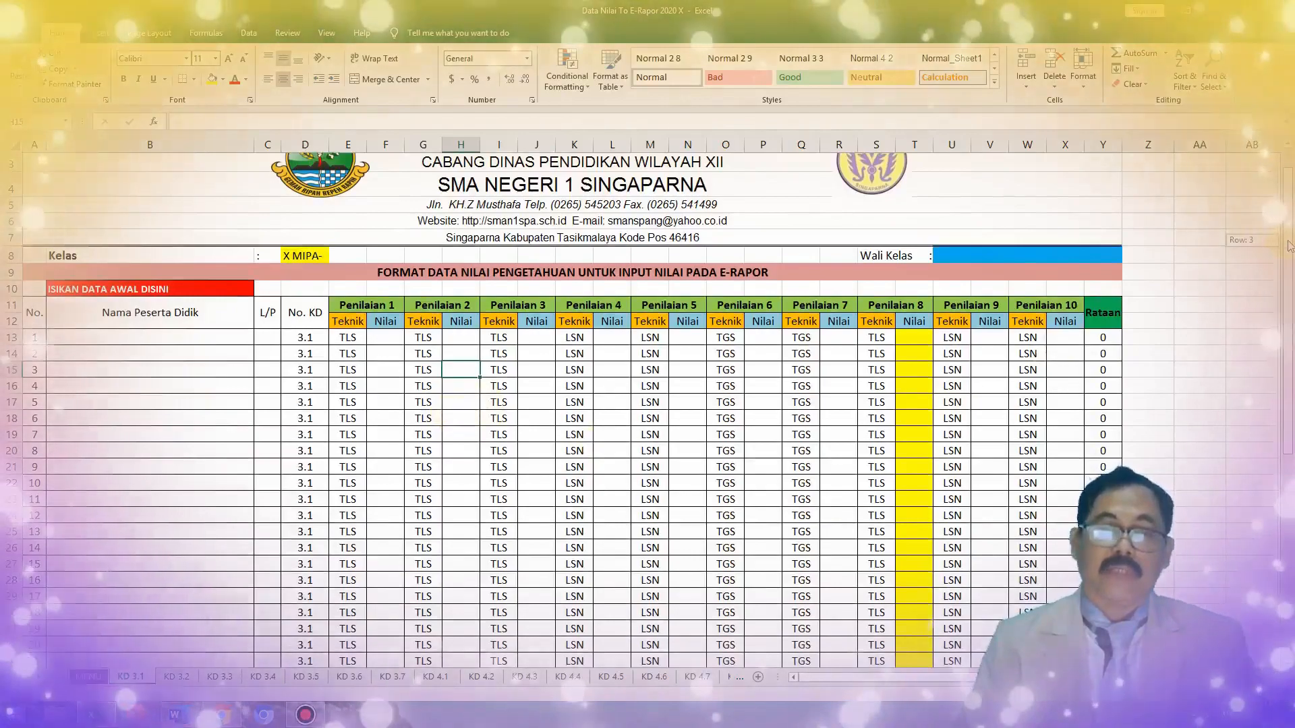
drag(1288, 246, 1290, 453)
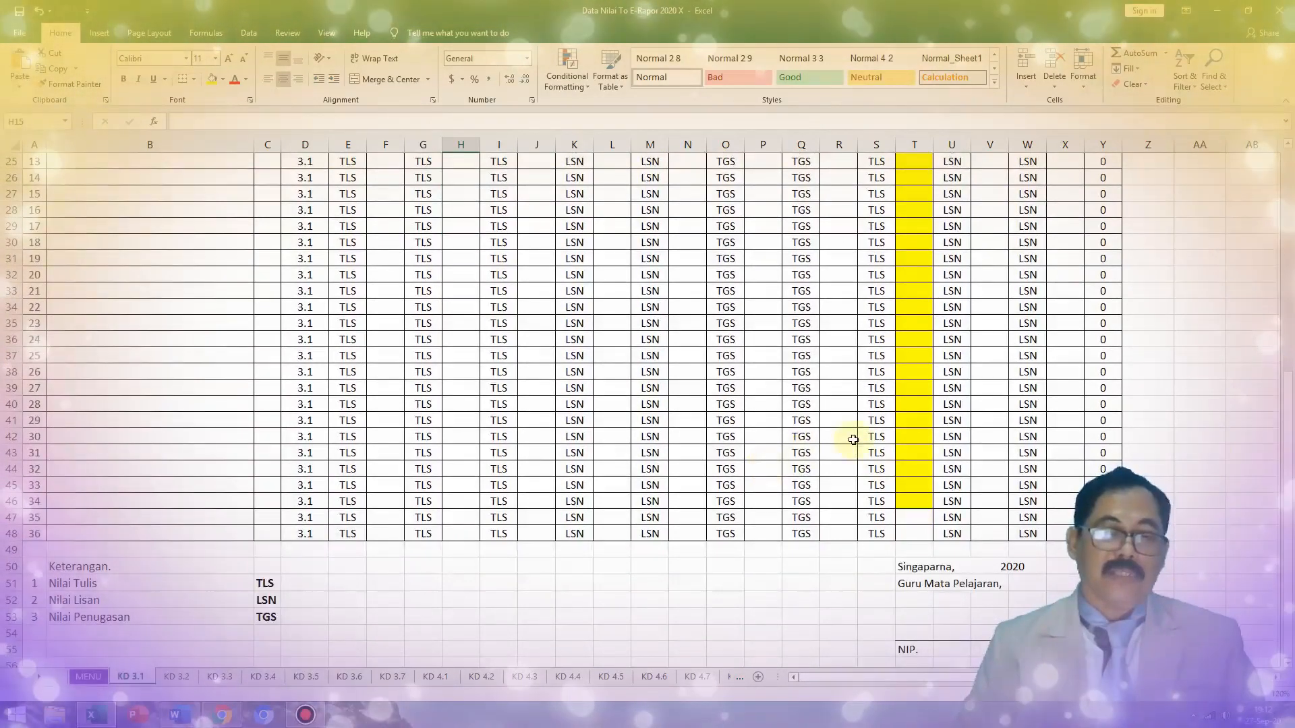
click(265, 584)
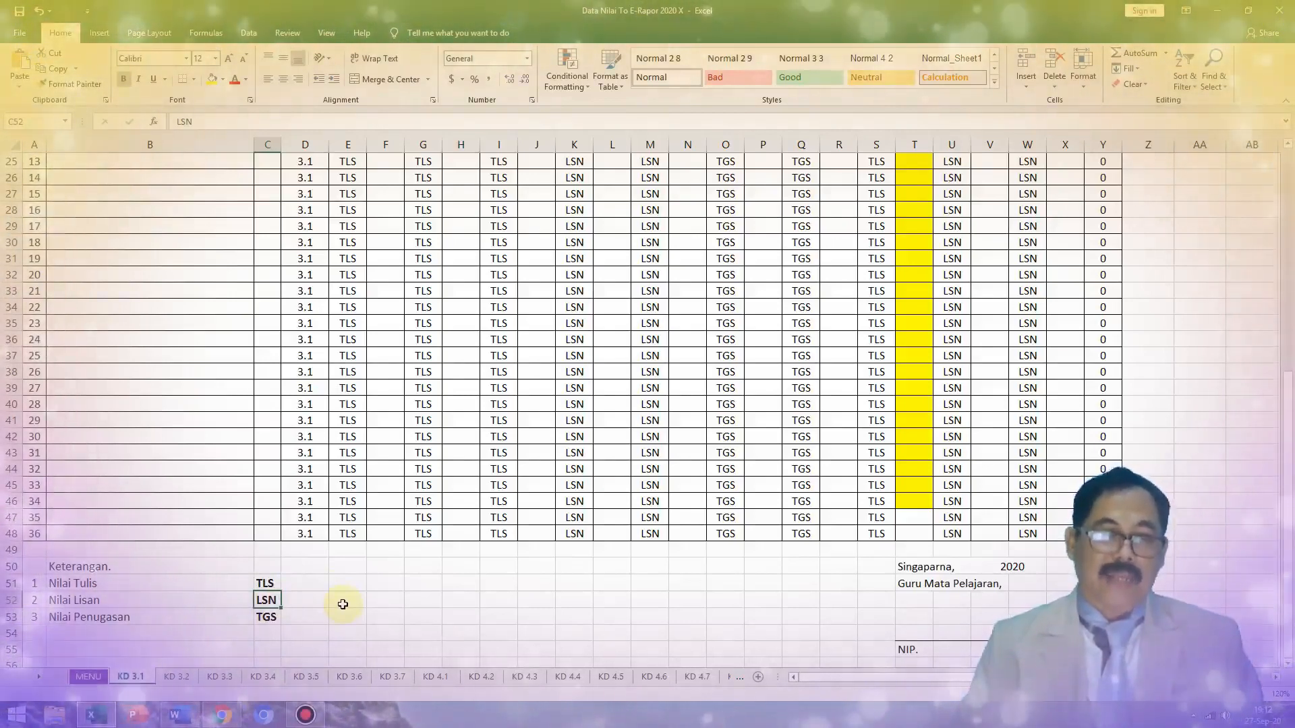
click(268, 618)
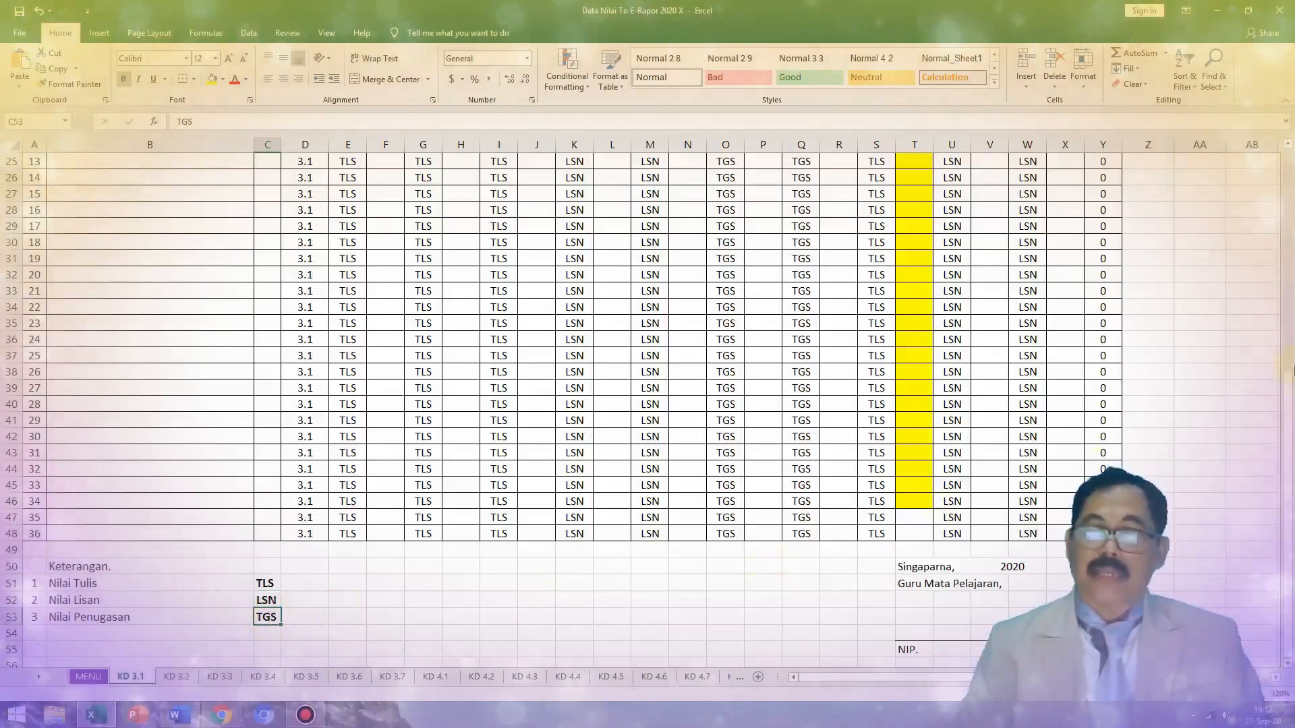
scroll(959, 371, up, 7)
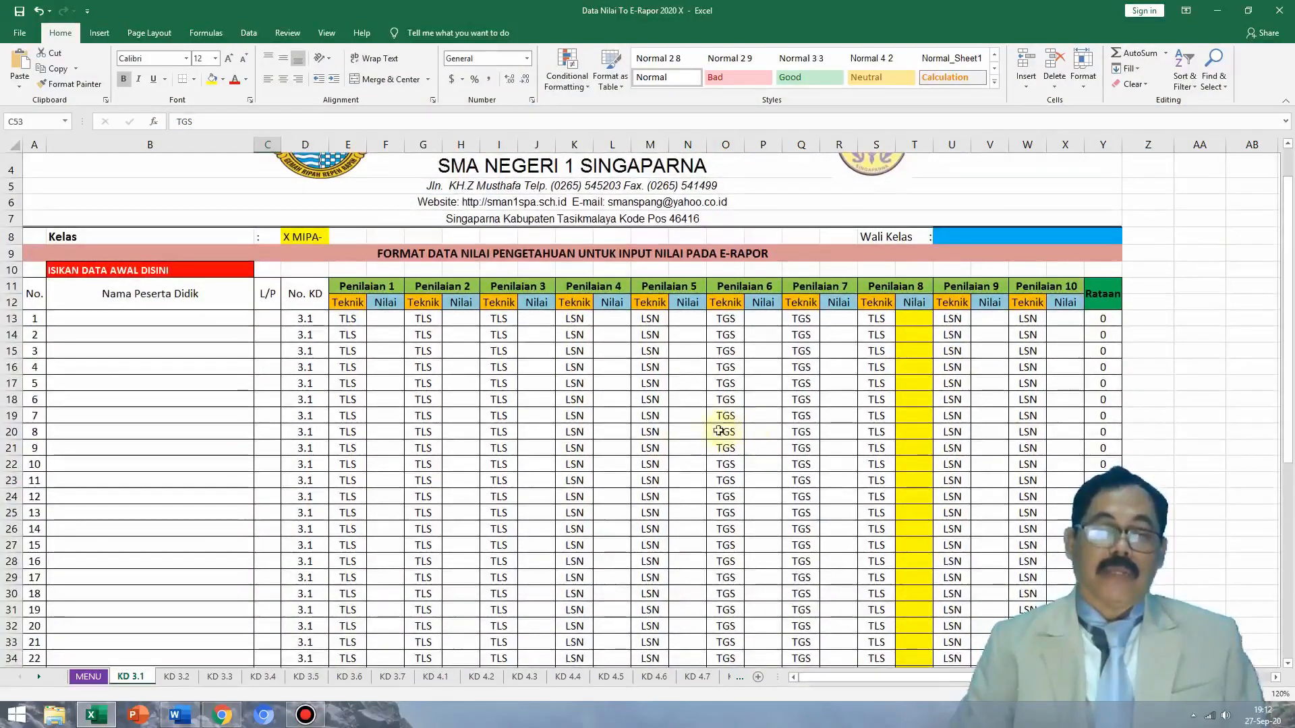
Switch to the Word work plan and review the scenario for making an oral test with Google Form, highlighting the word "GooogleForm".
click(179, 715)
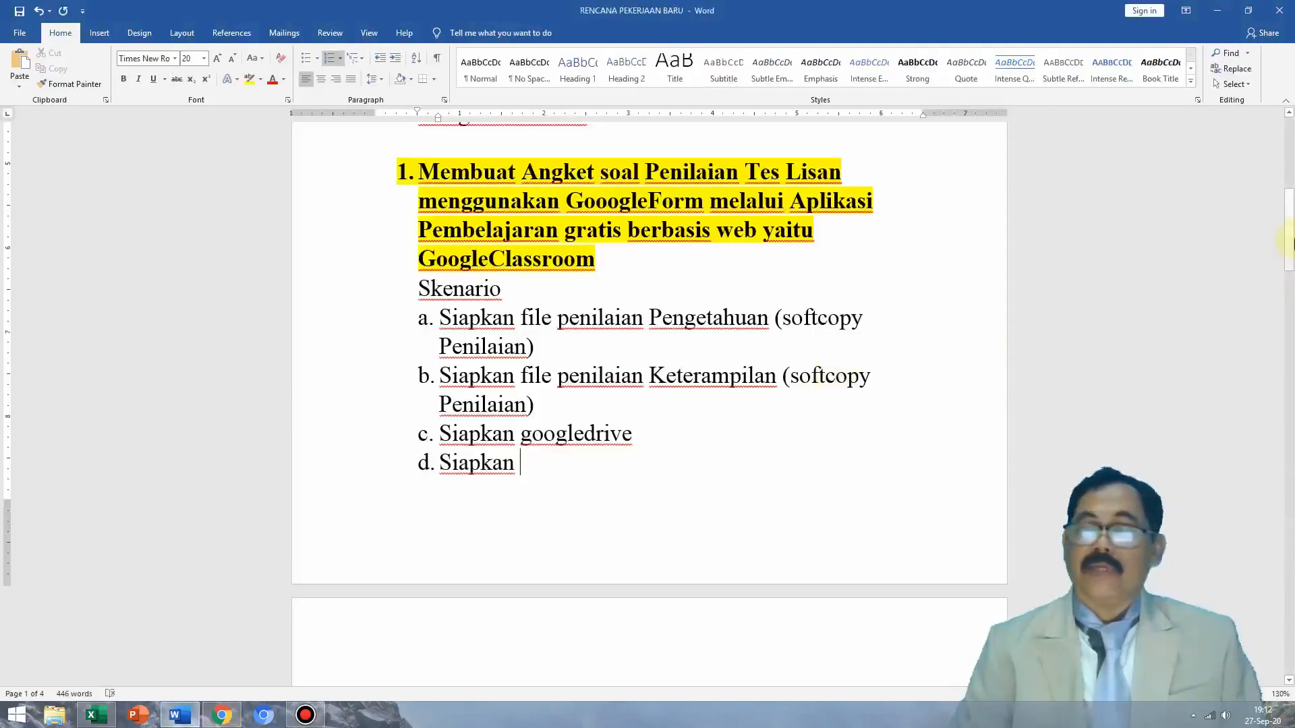
mouse_move(1289, 246)
mouse_down()
mouse_move(1289, 260)
mouse_move(1289, 233)
mouse_move(1290, 244)
mouse_up()
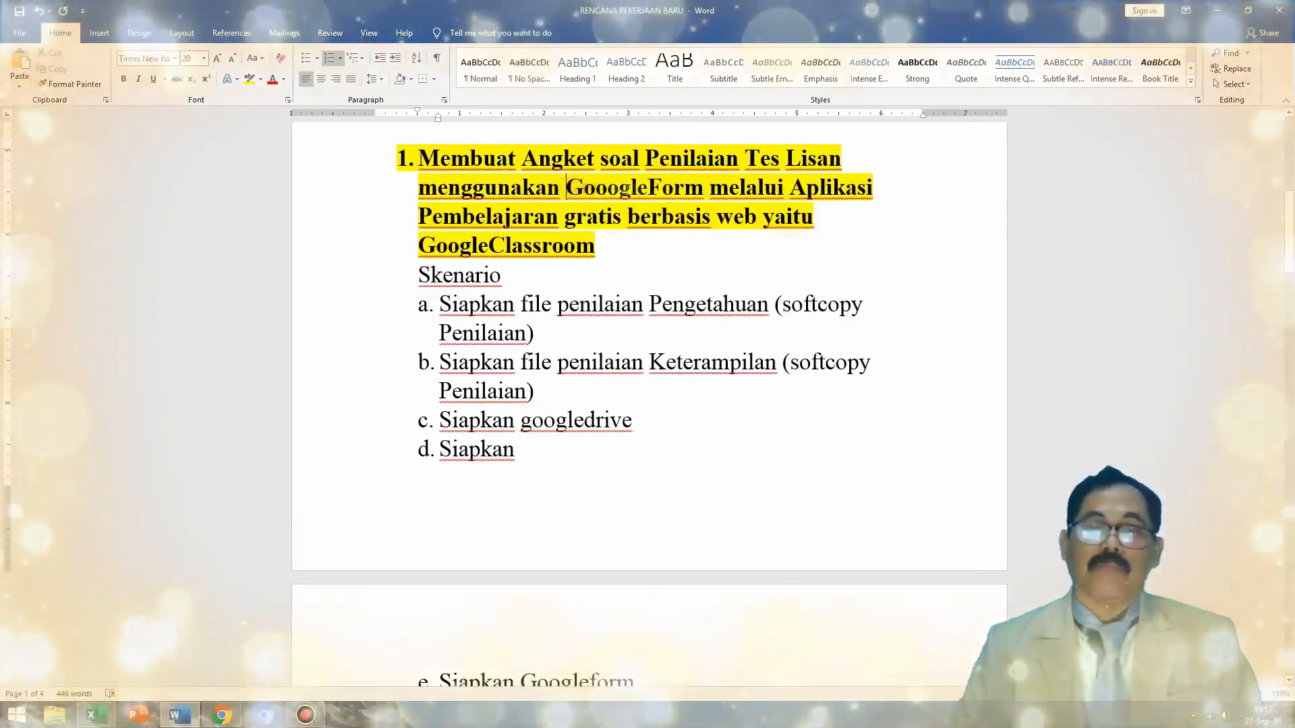
drag(566, 189, 703, 189)
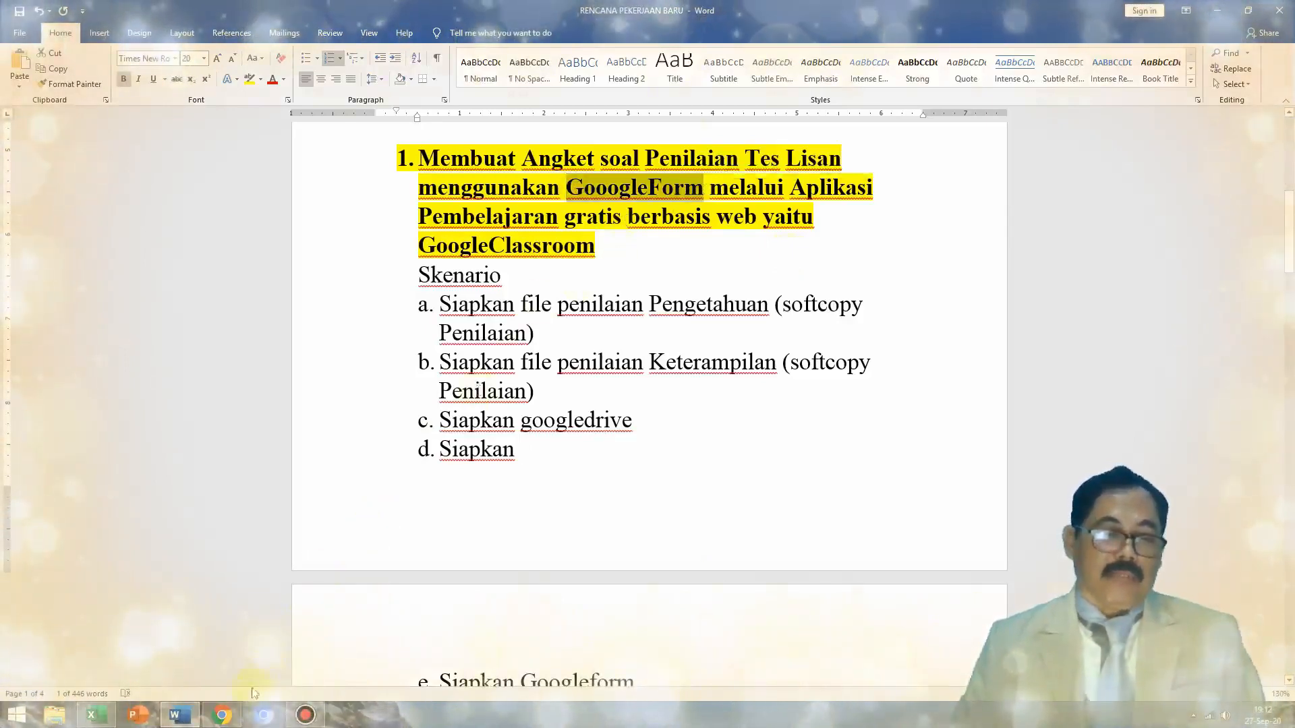
Switch to Chrome and search the web for "googledrive" in a new tab.
click(223, 716)
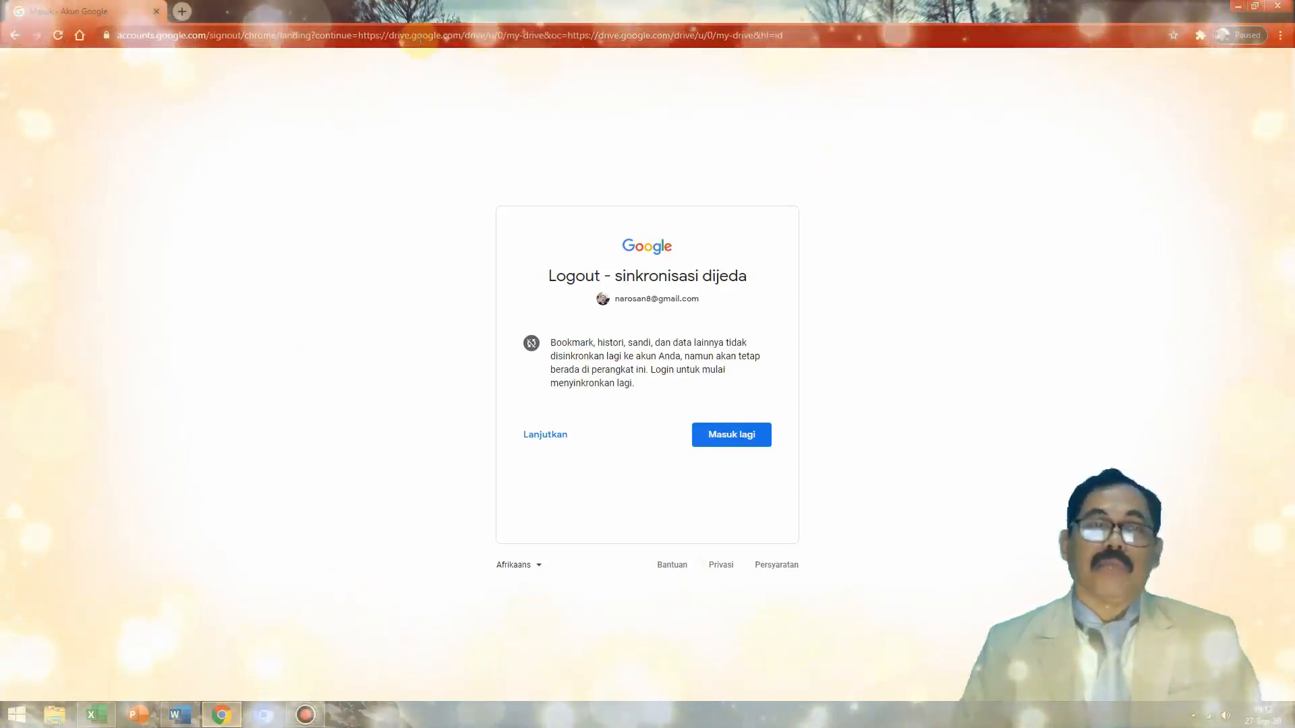
click(183, 12)
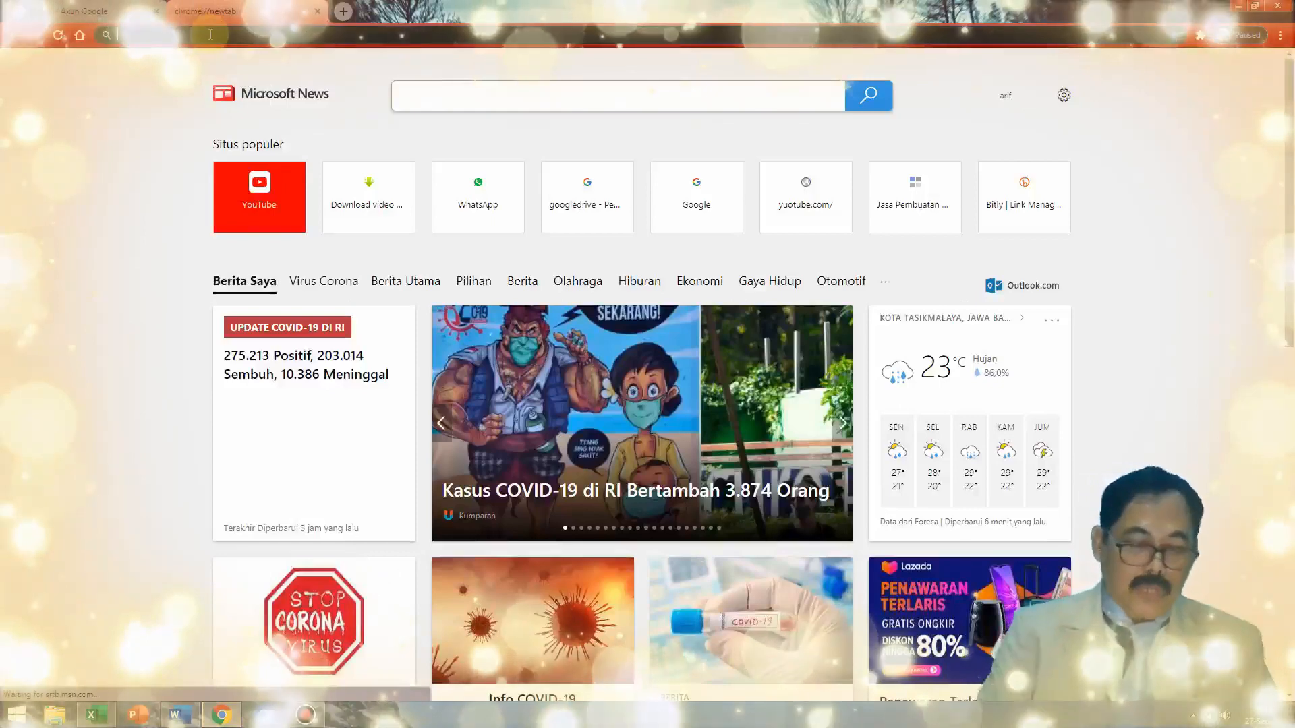
click(211, 35)
text(g)
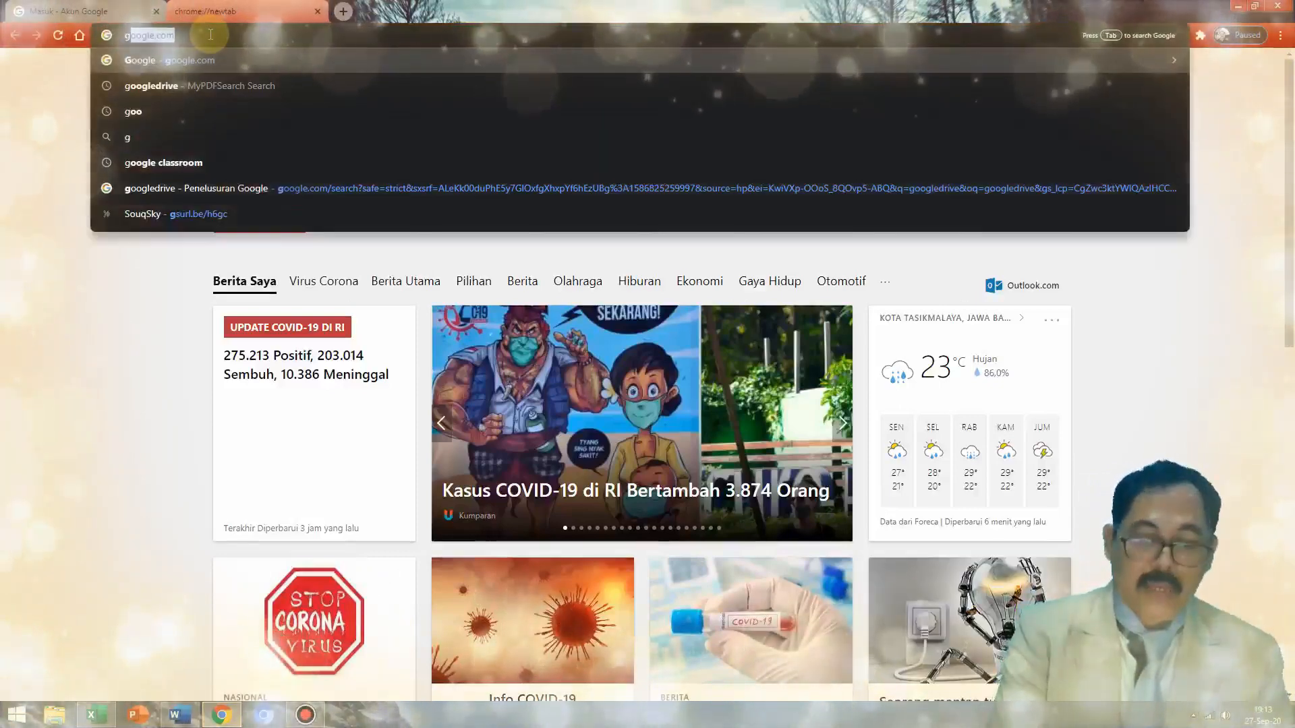
key(BackSpace)
key(BackSpace)
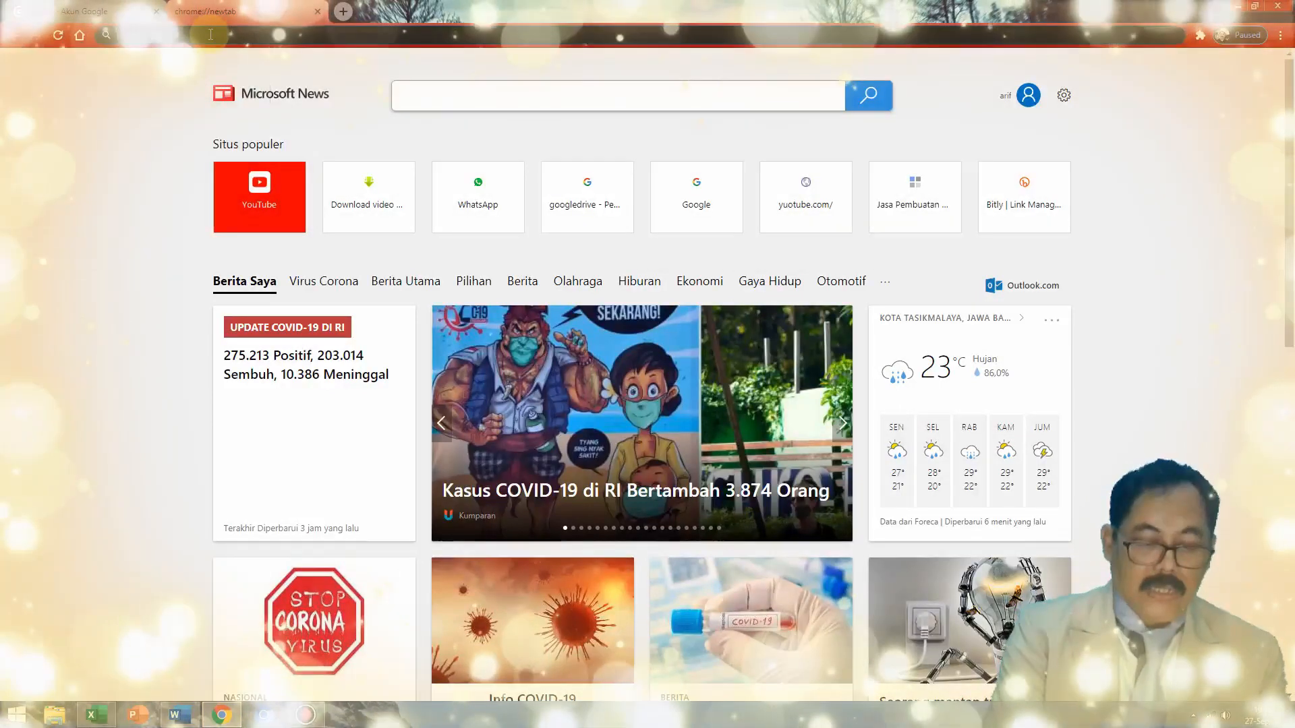
text(goo)
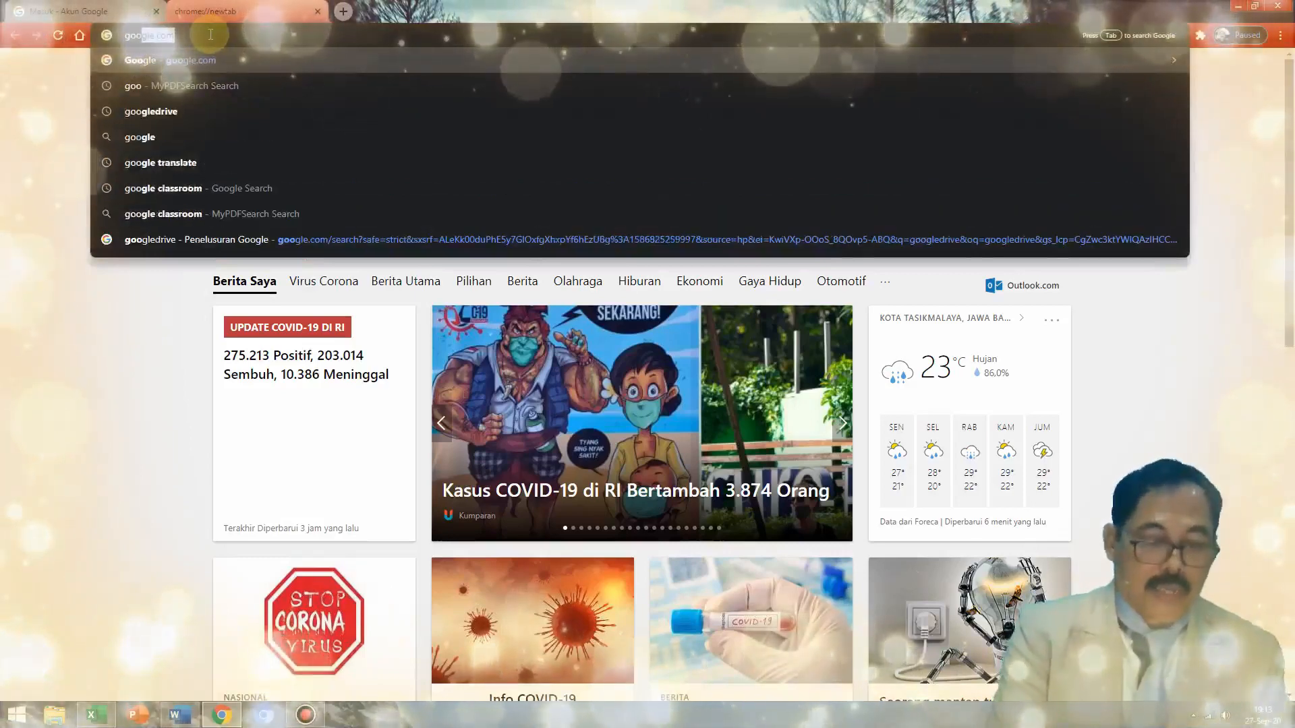
text(ledrive)
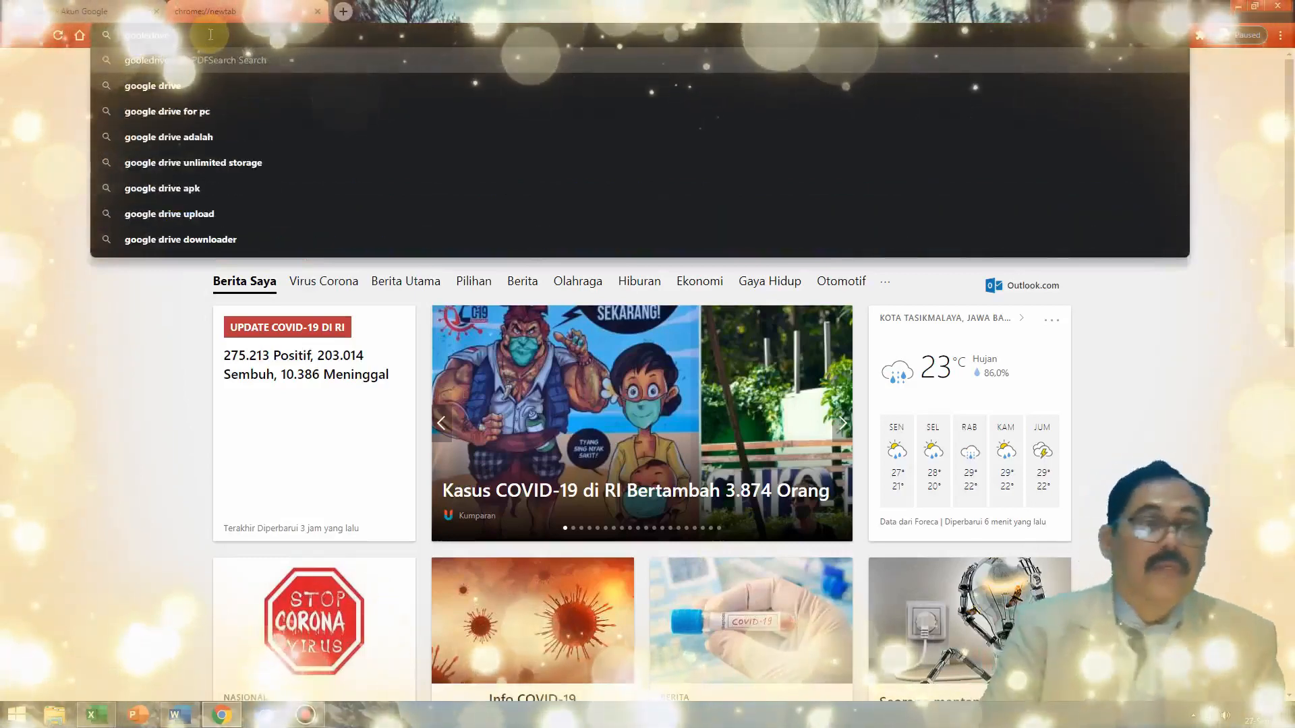
key(Left)
key(Left)
key(Left)
key(Left)
key(Left)
key(Left)
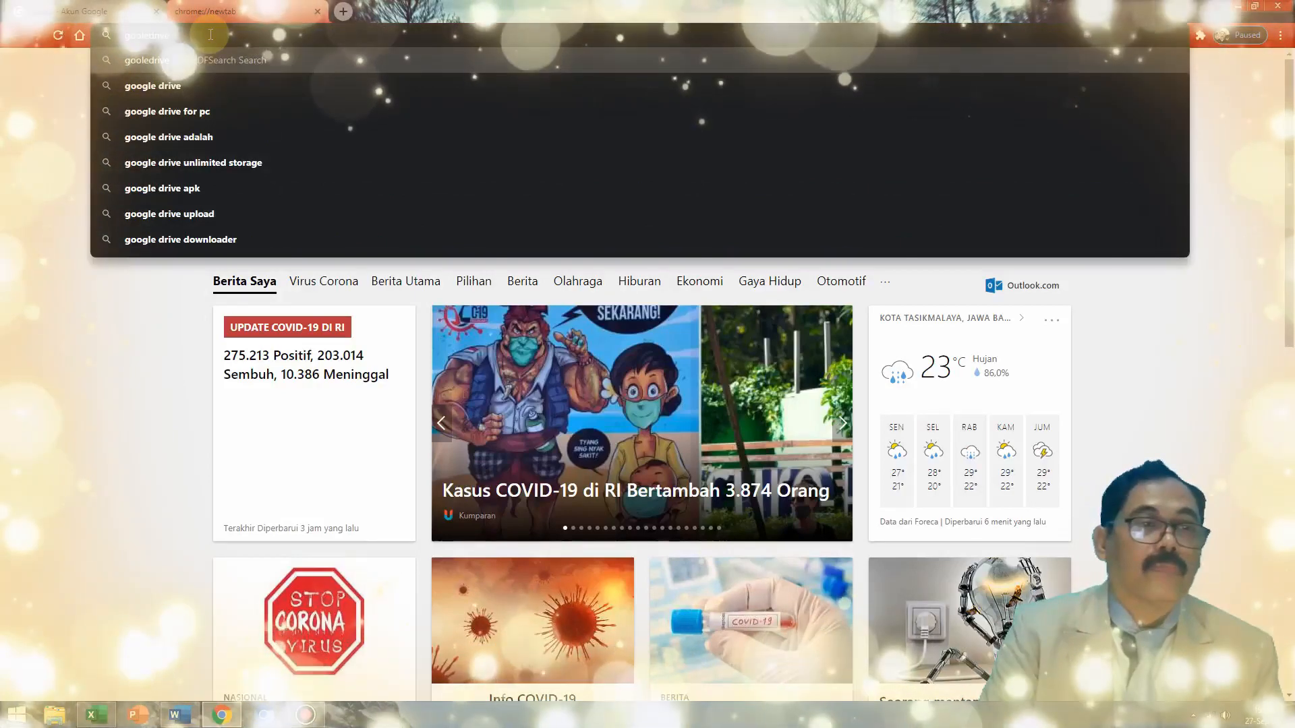
text(g)
key(Return)
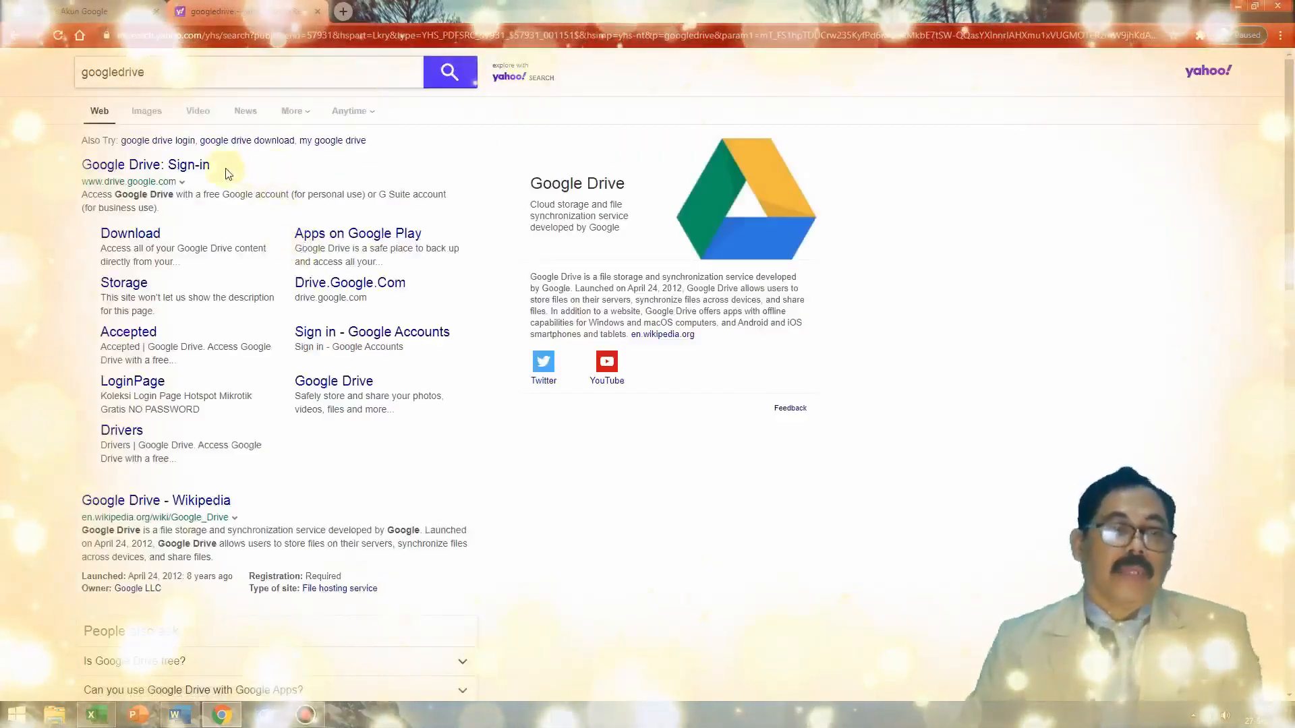
Open the Google Drive sign-in result, choose the saved account and submit the filled-in account password to sign in.
click(129, 167)
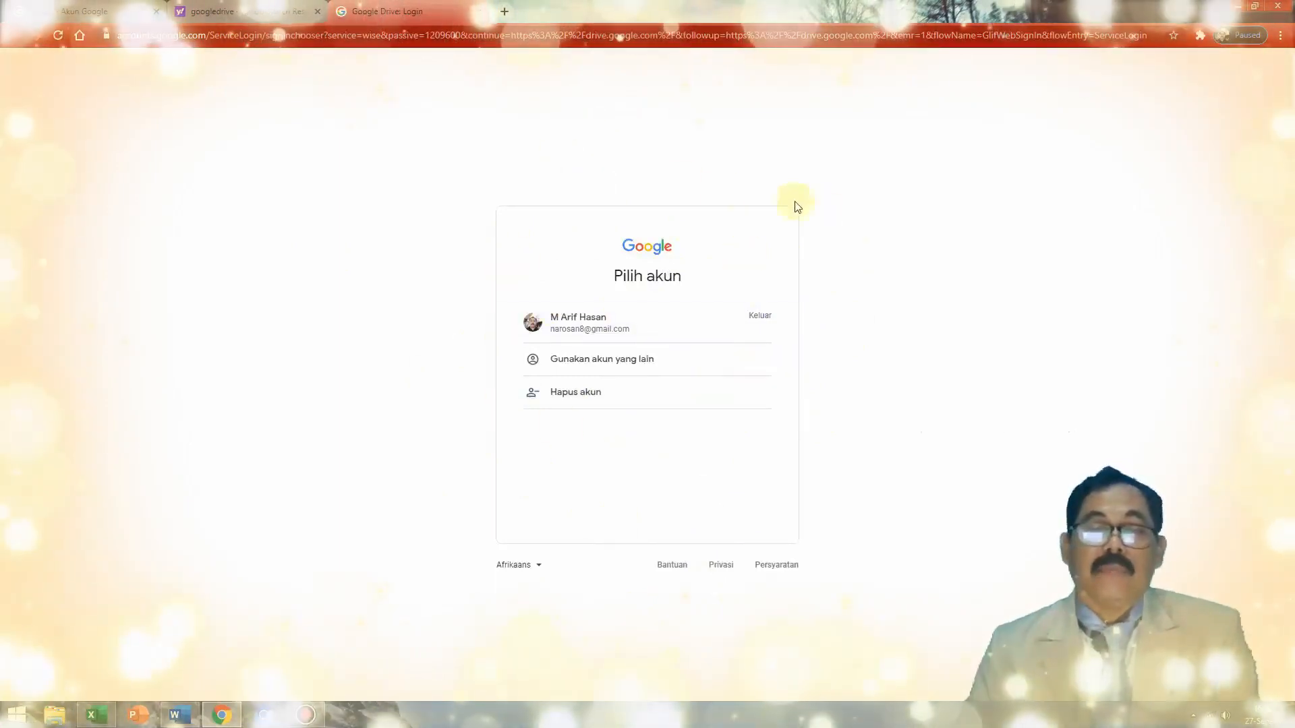
click(596, 329)
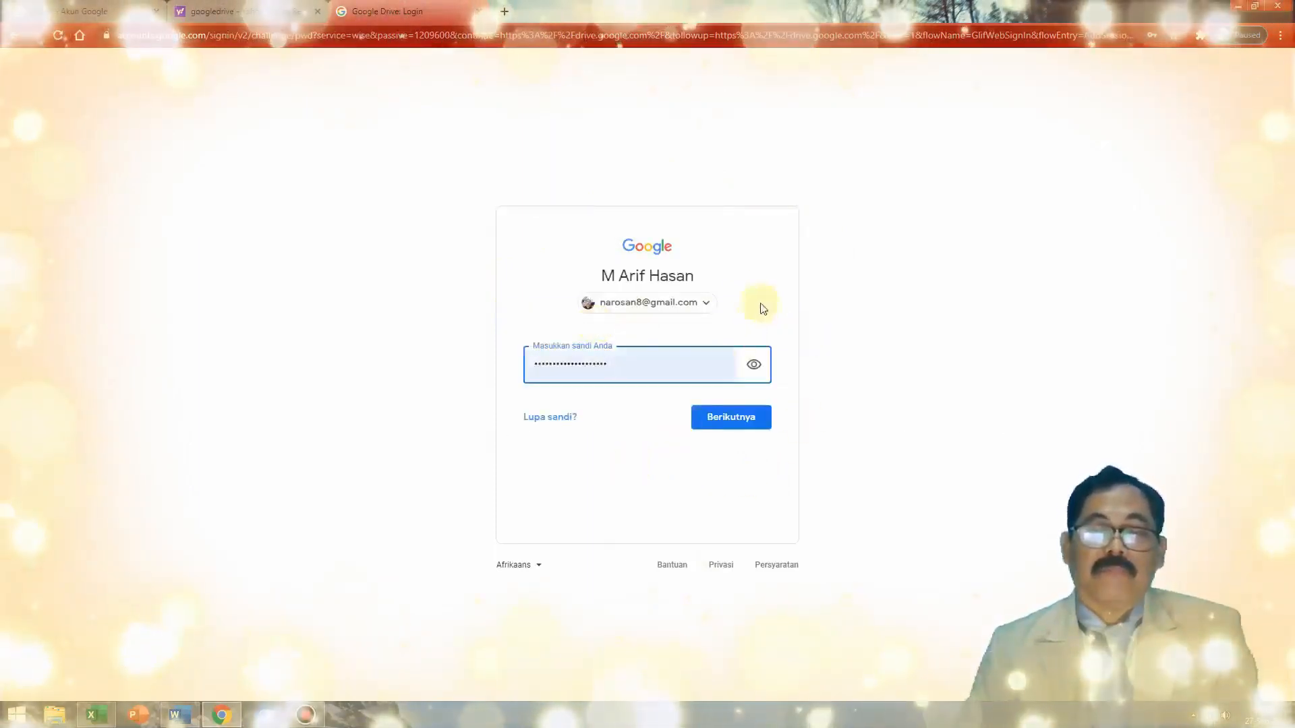
click(732, 425)
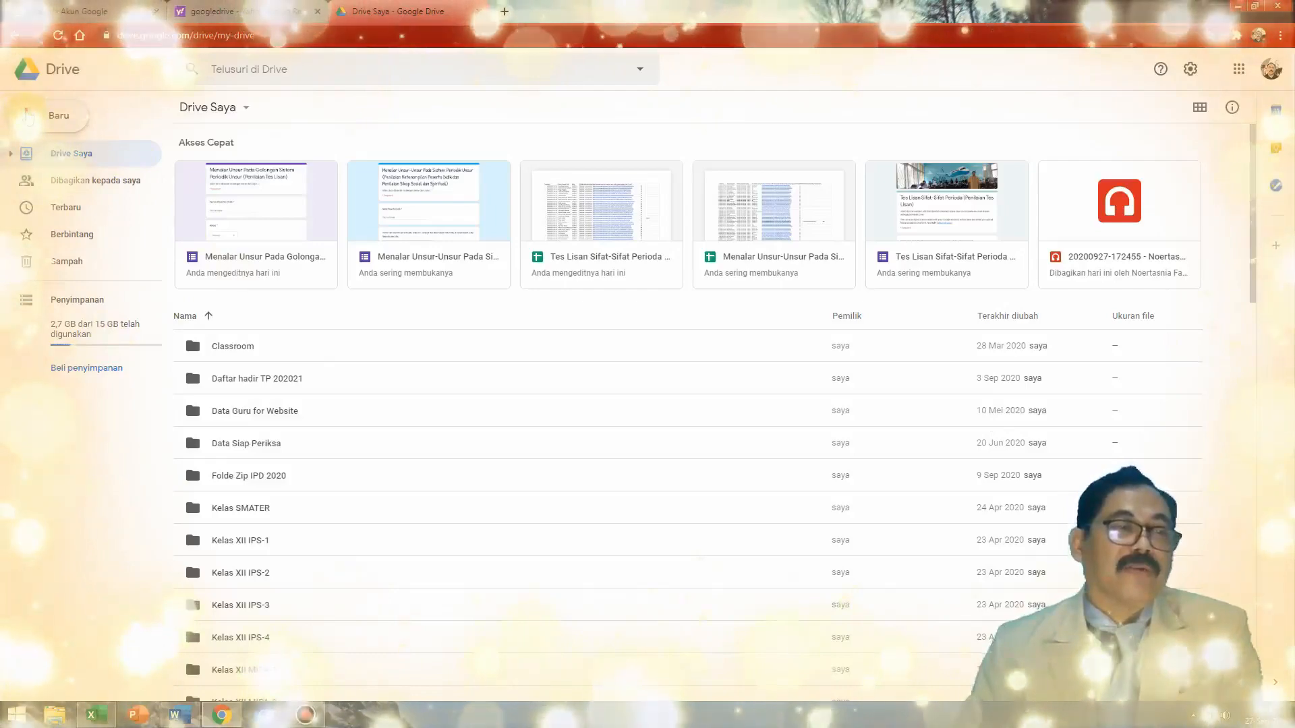
Create a new folder named "Soal Tes Lisan" in Drive Saya.
click(26, 116)
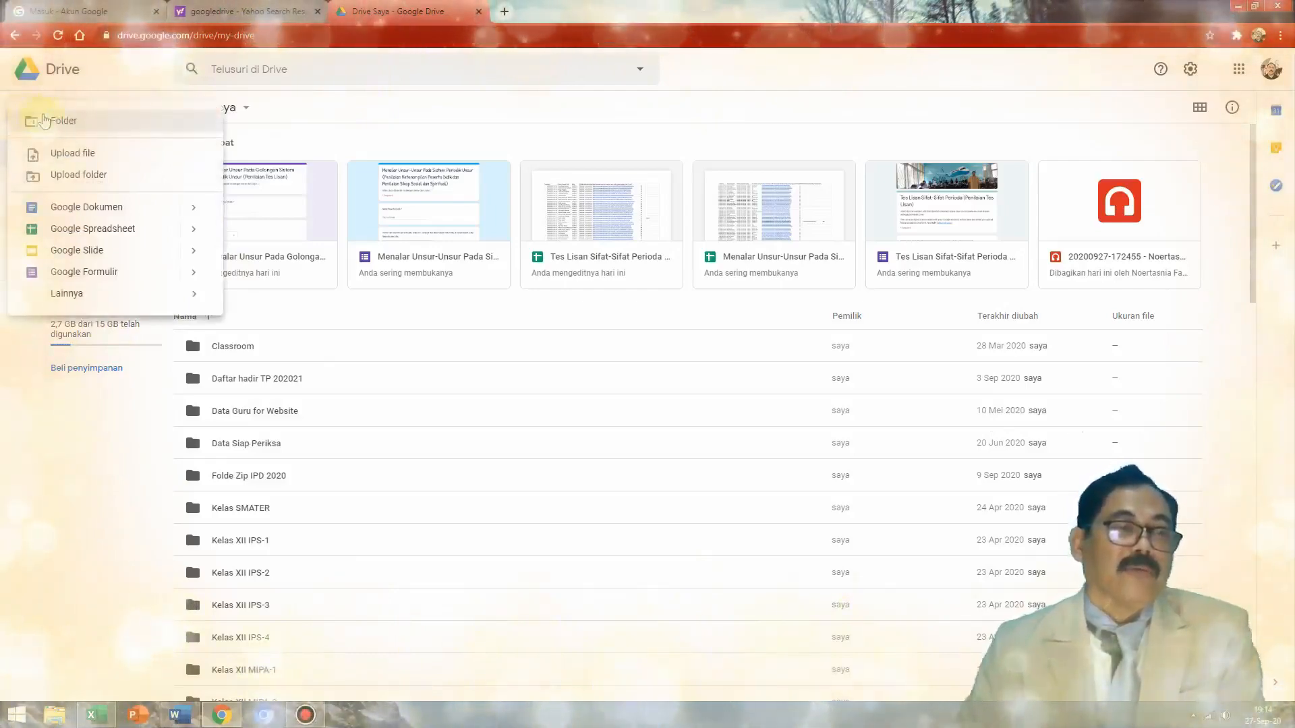
click(79, 123)
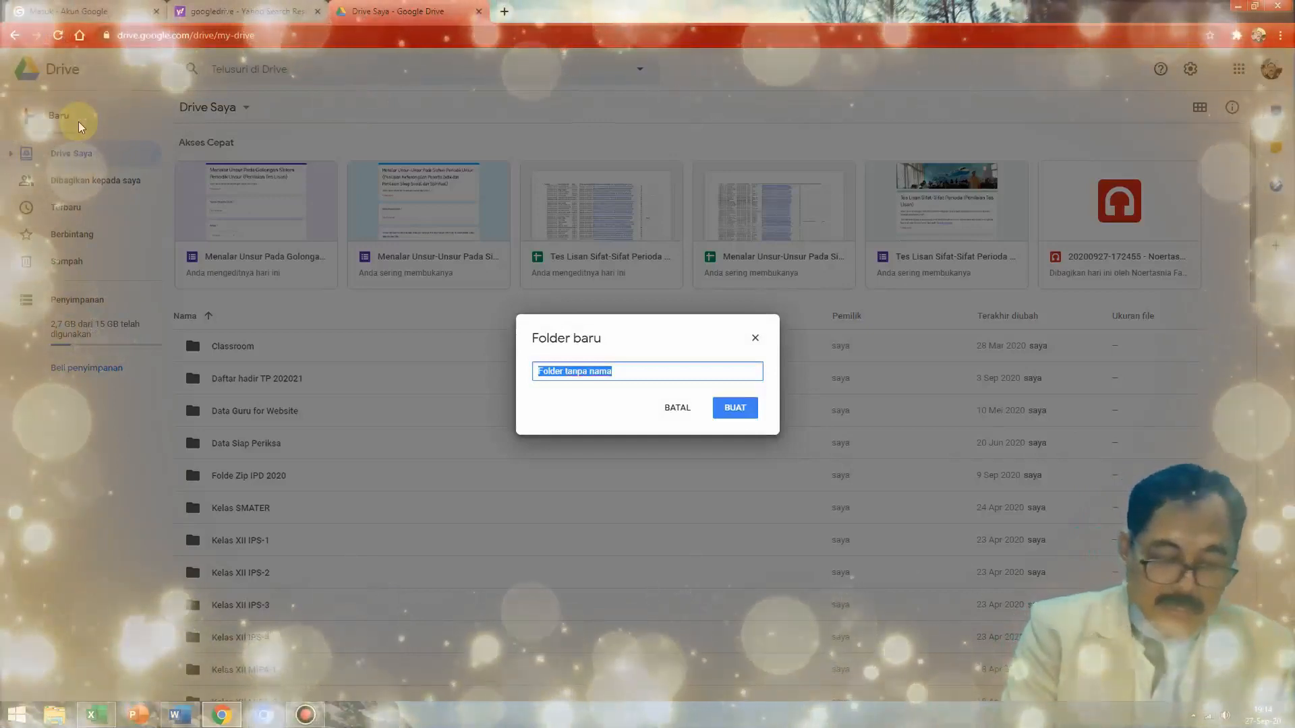
text(Soal T)
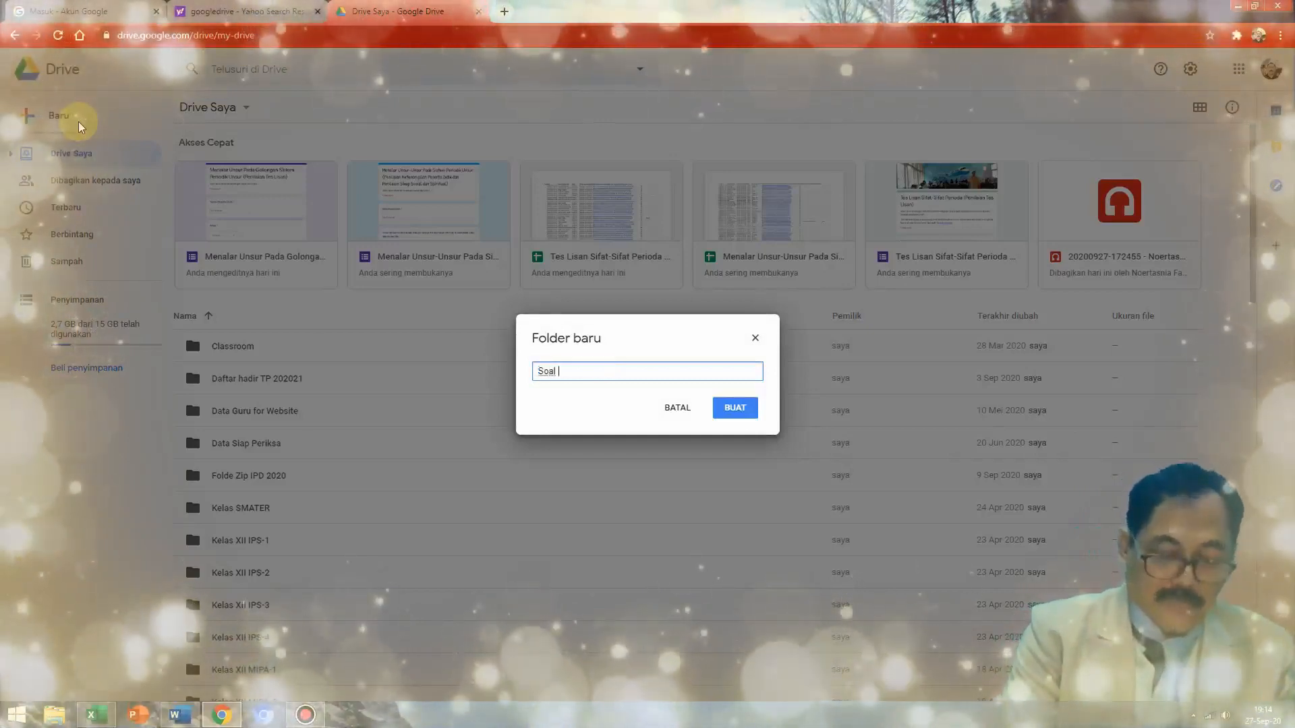
text(es Lisan)
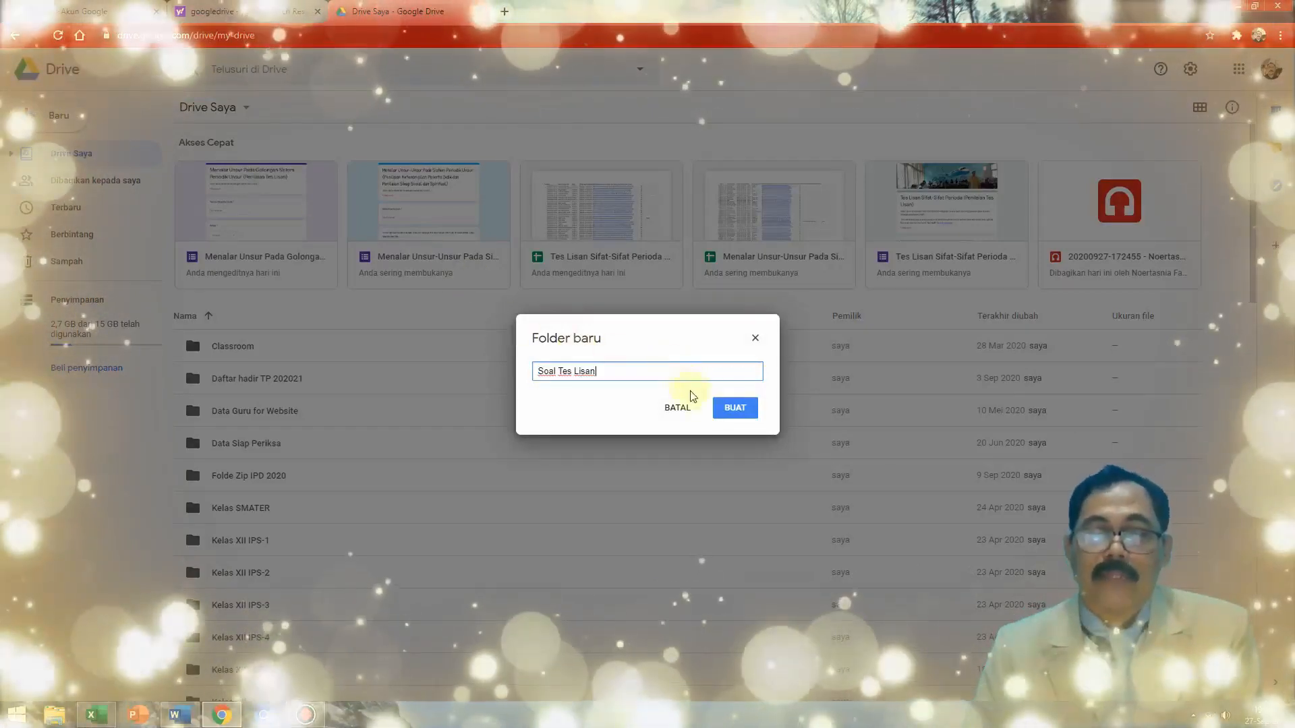
click(732, 409)
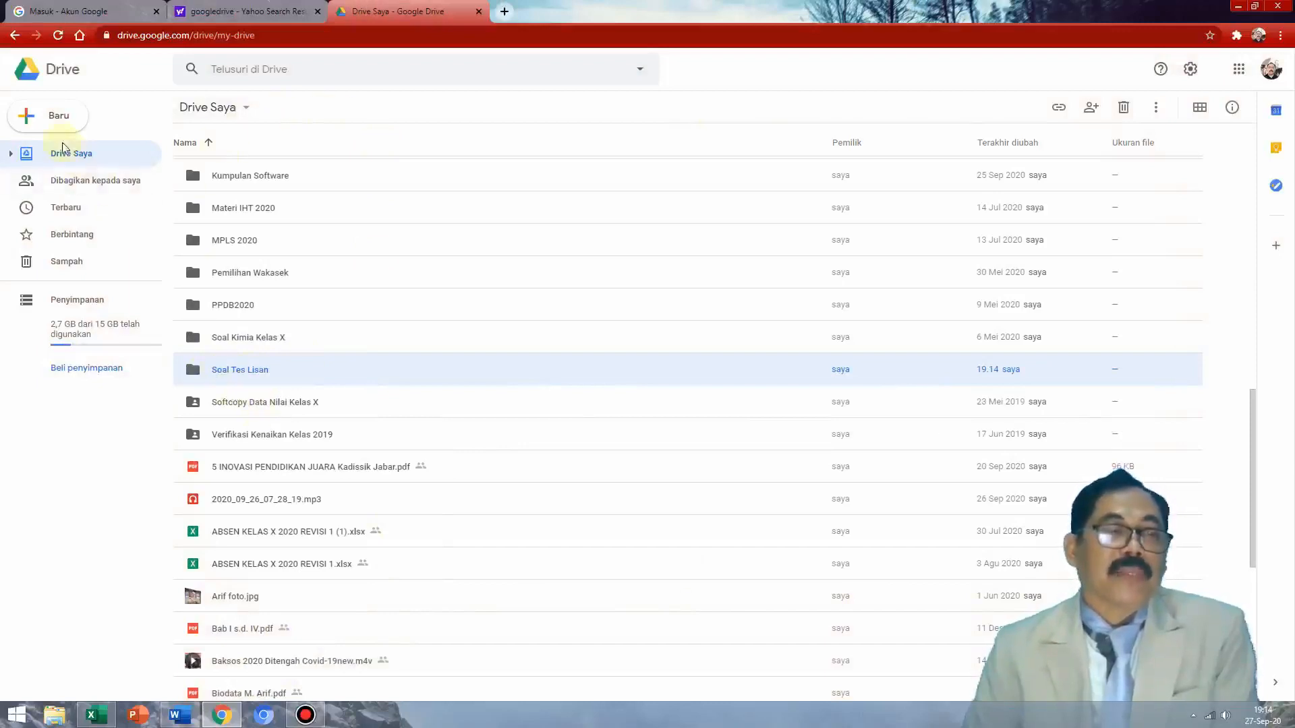
Create a blank Google Form from Drive and select its title text for editing.
click(31, 122)
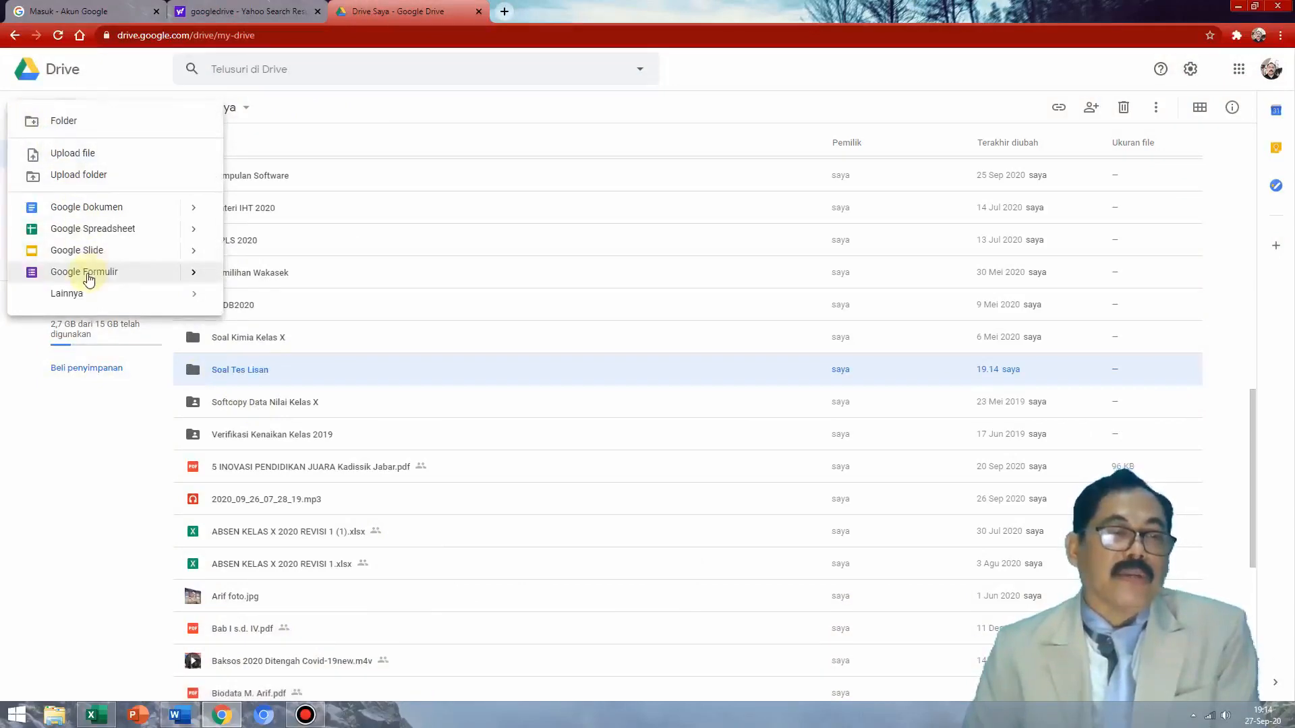
click(110, 272)
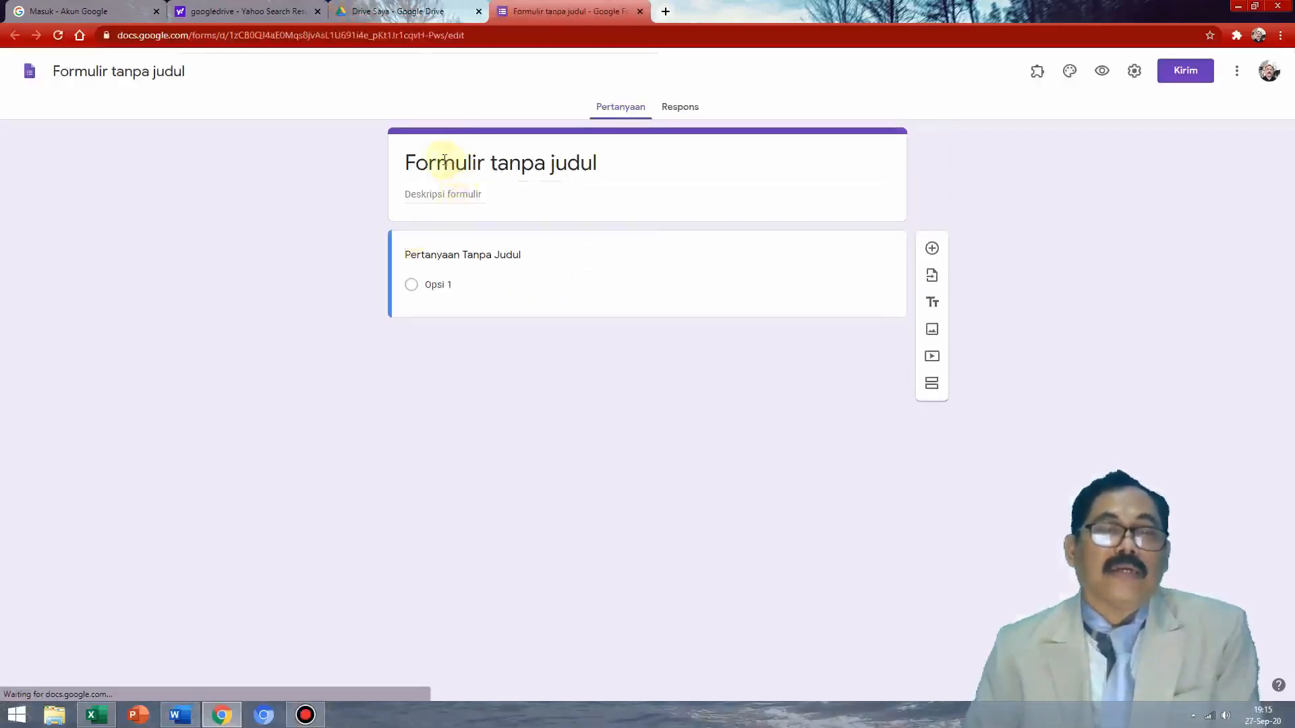
click(410, 162)
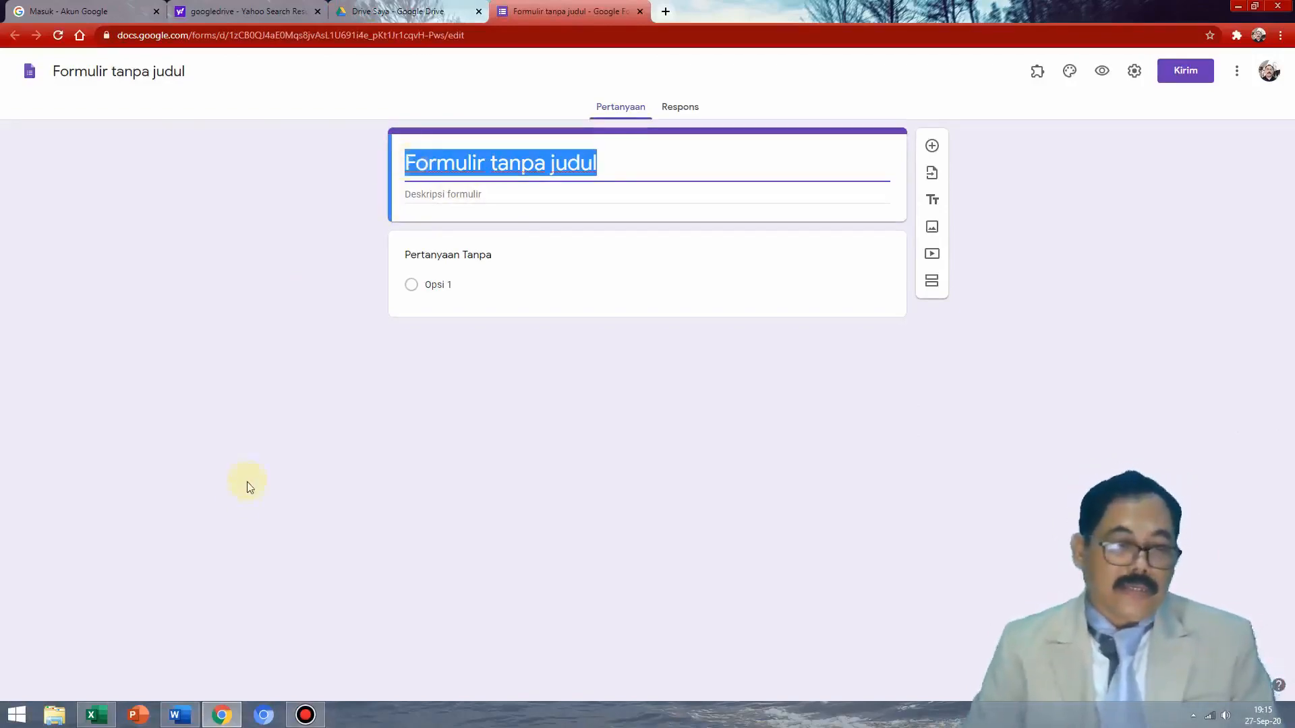
Switch to the Word plan and copy the sample title "Menjawab Pertanyaan Soal Sifat-Sifat Perioda (Penilaian Tes Lisan)".
click(185, 717)
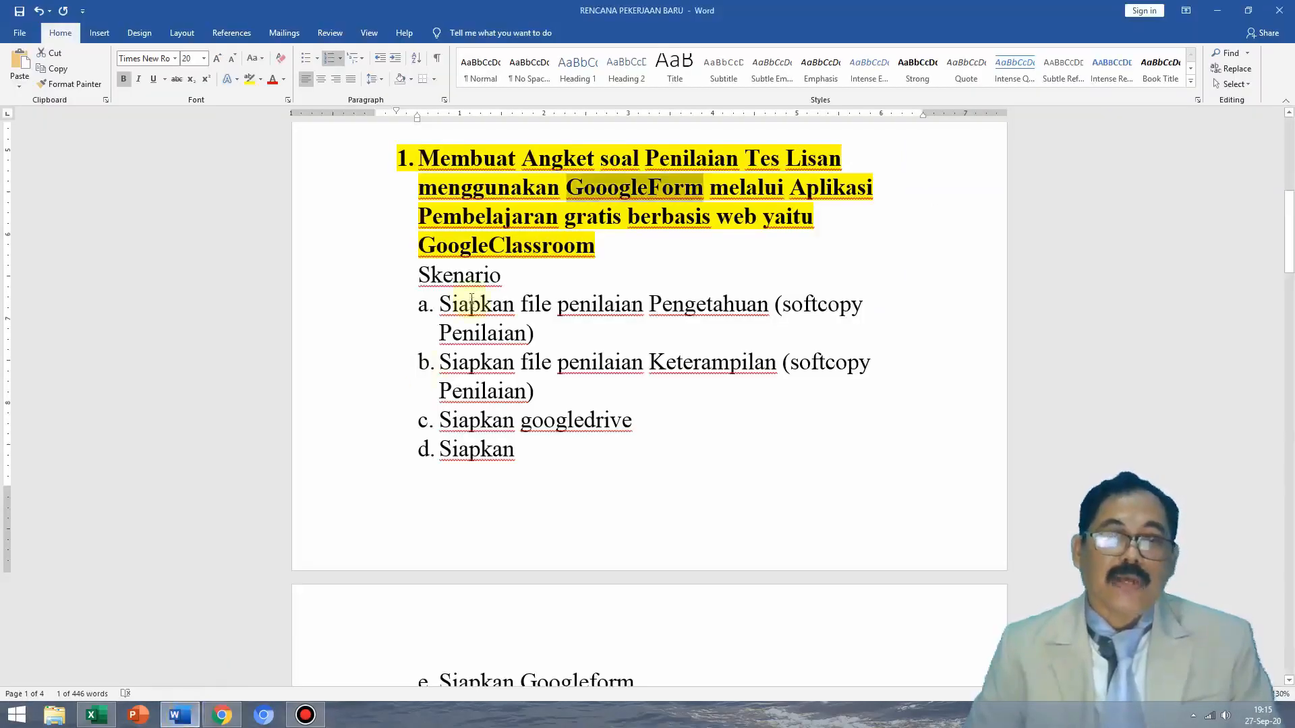
drag(1289, 220, 1288, 291)
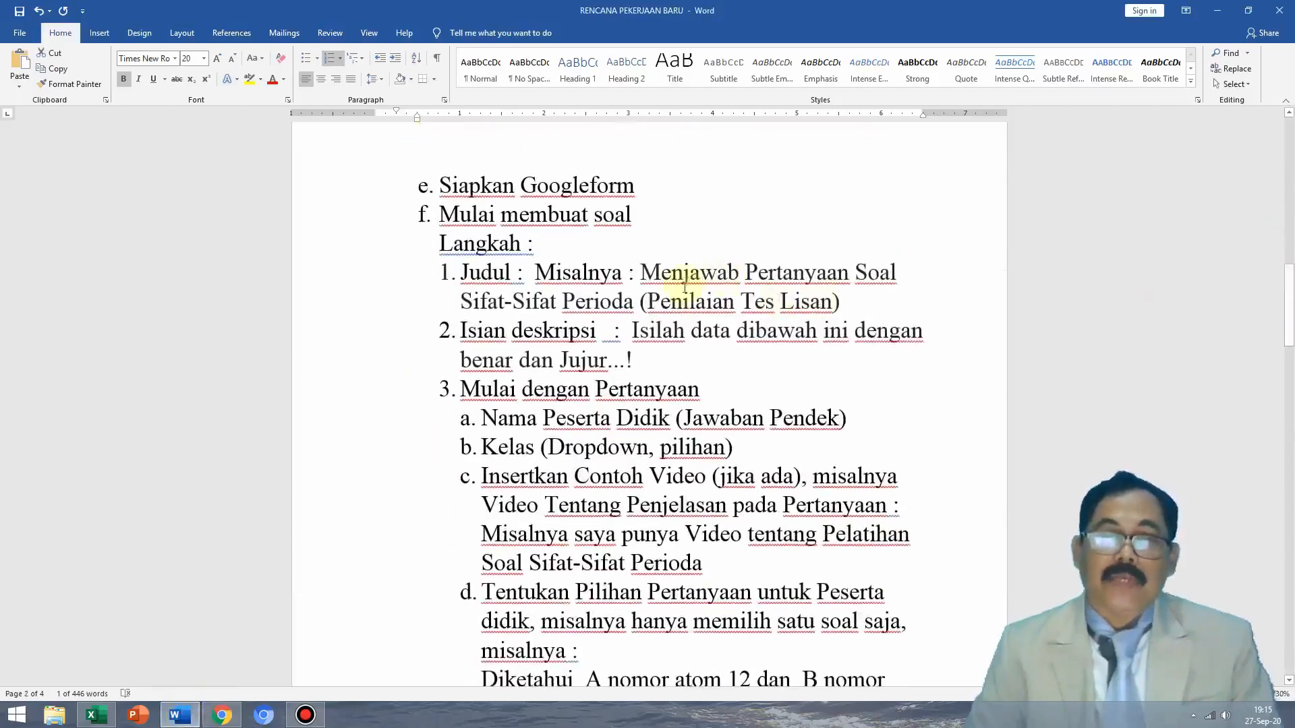
drag(640, 272, 863, 297)
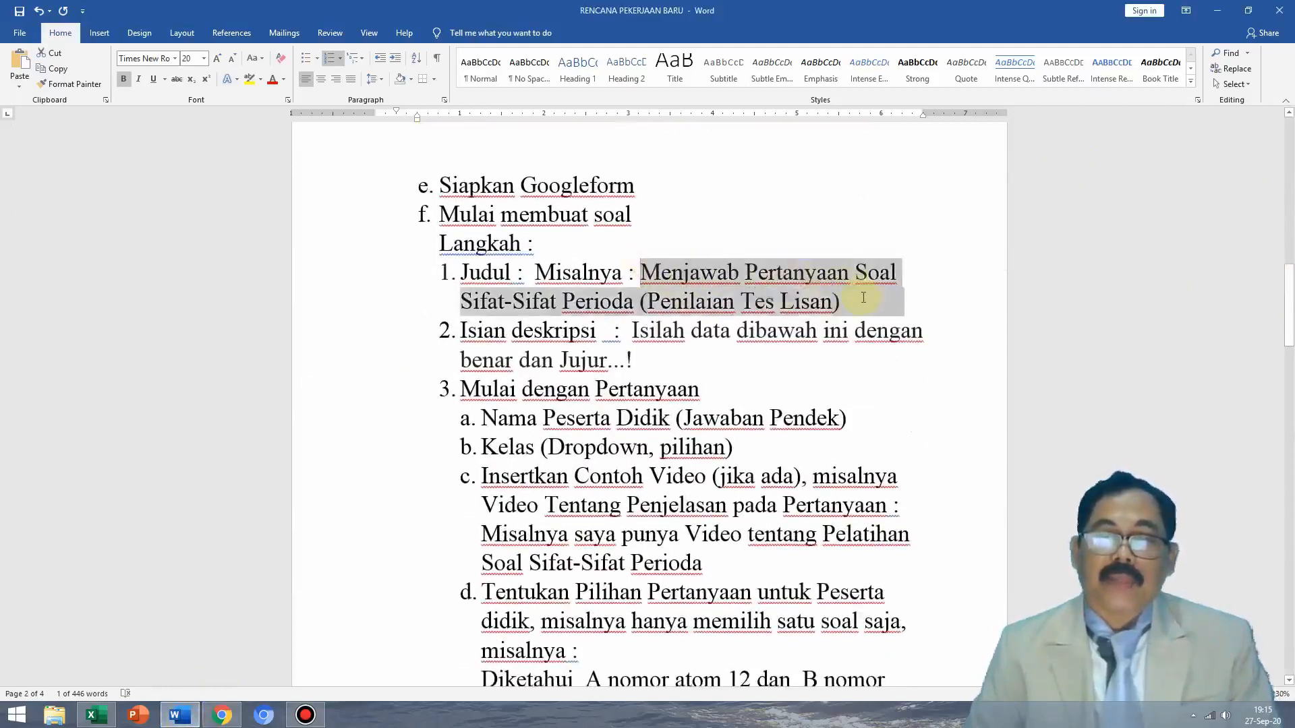
right_click(822, 276)
click(854, 303)
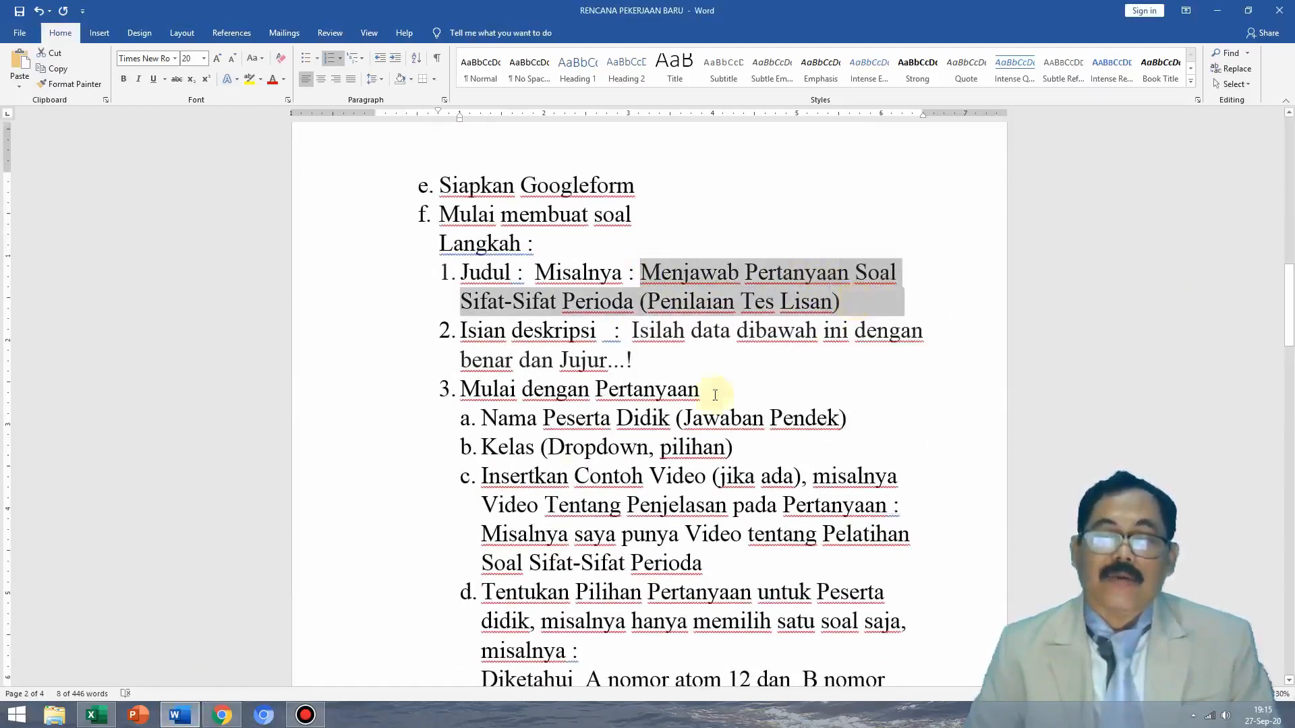
Return to the form in Chrome and replace its title with the copied text "Menjawab Pertanyaan Soal Sifat-Sifat Perioda (Penilaian Tes Lisan)".
click(222, 717)
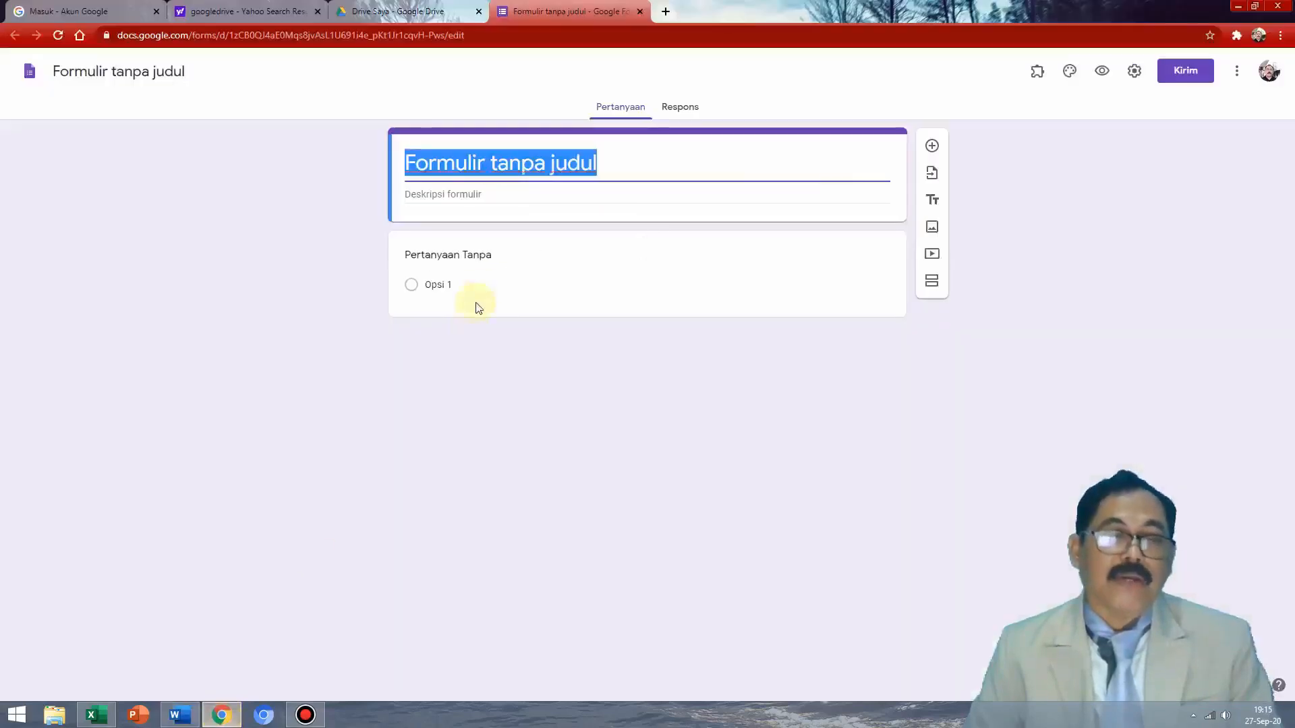
right_click(407, 163)
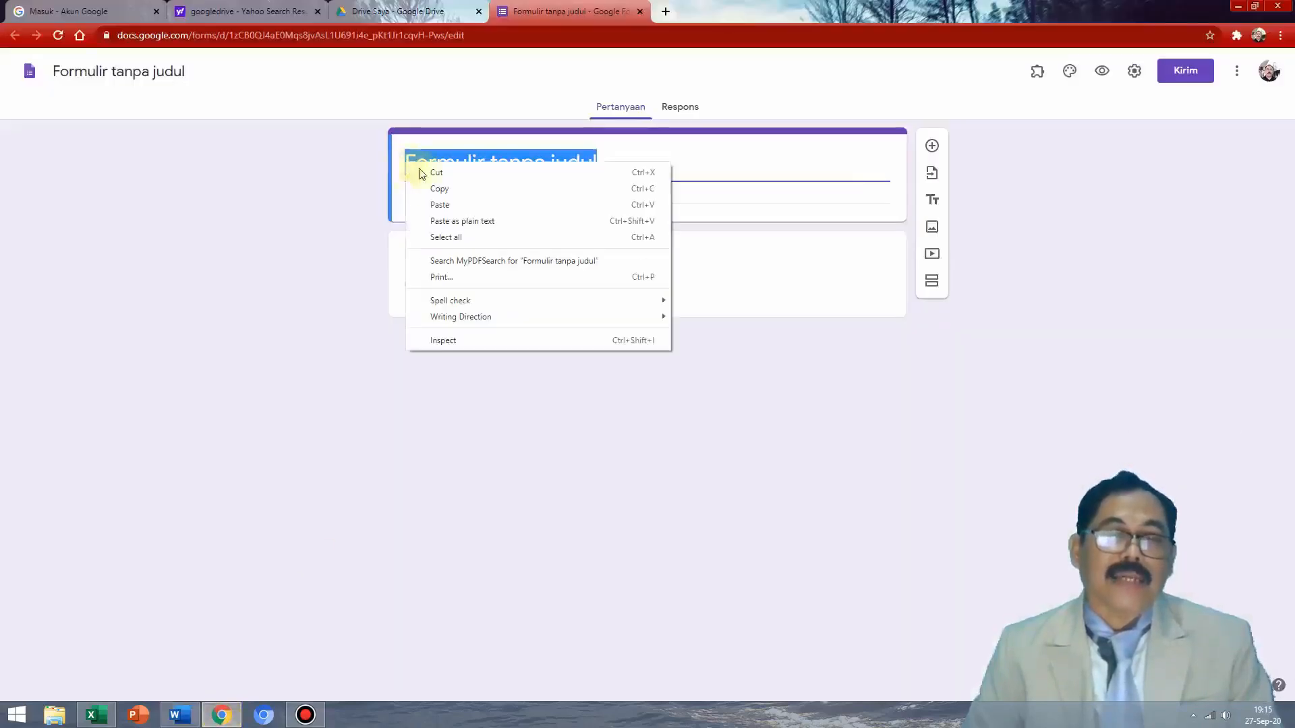
click(439, 202)
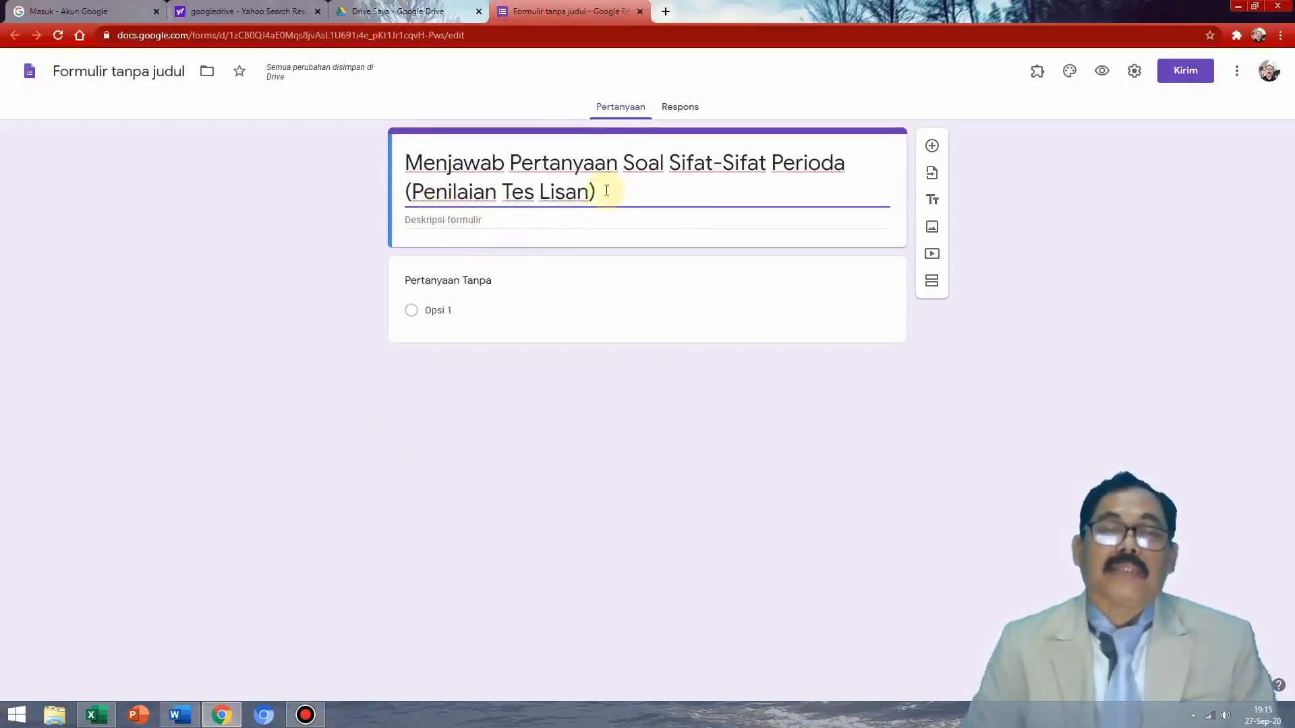
Enter the form description "Isilah data dibawah ini dengan benar dan Jujur...!" and name the form file after its title.
key(BackSpace)
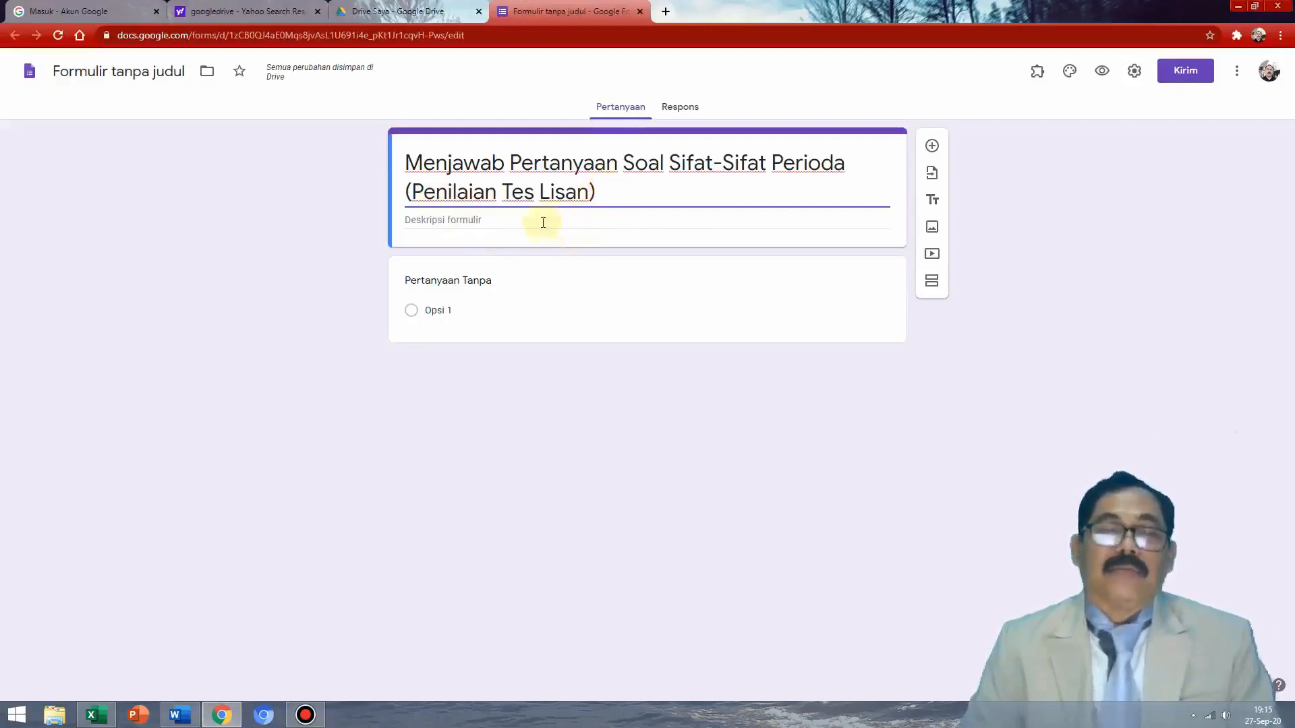
click(485, 224)
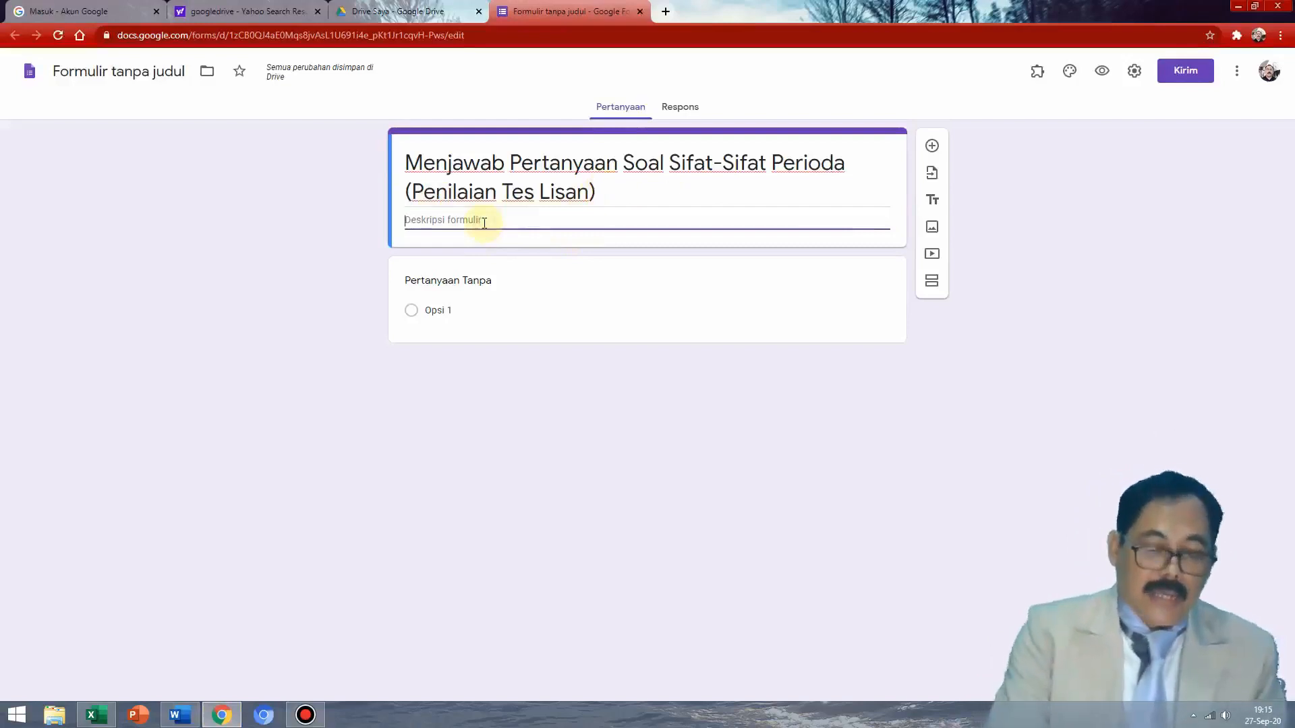
text(Isilah)
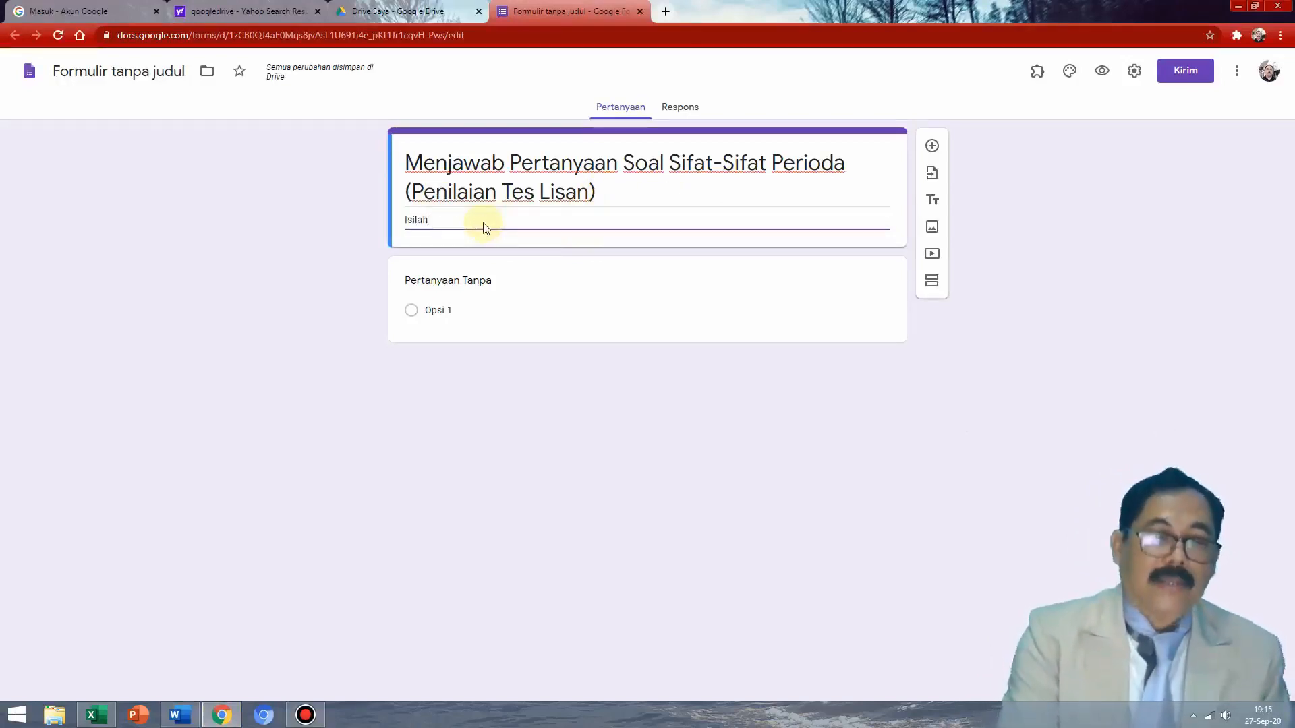
text( data dibawah ini )
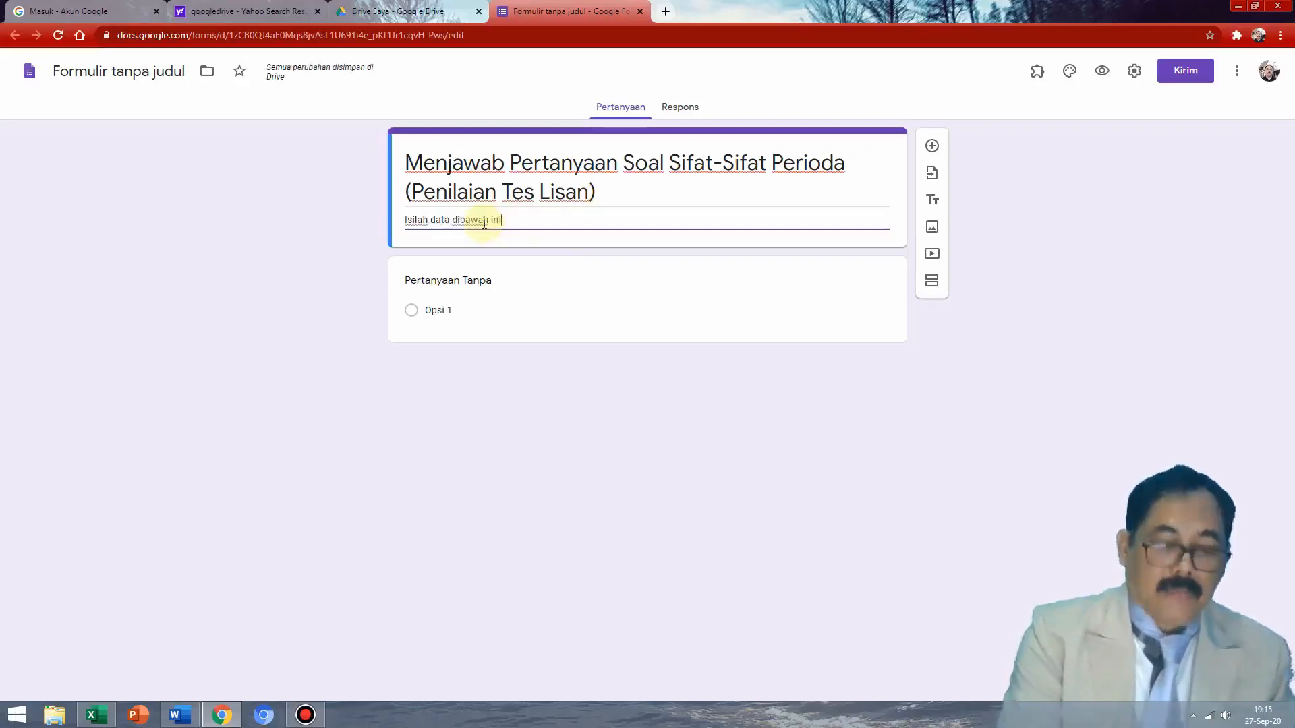
text(dengan benar dan)
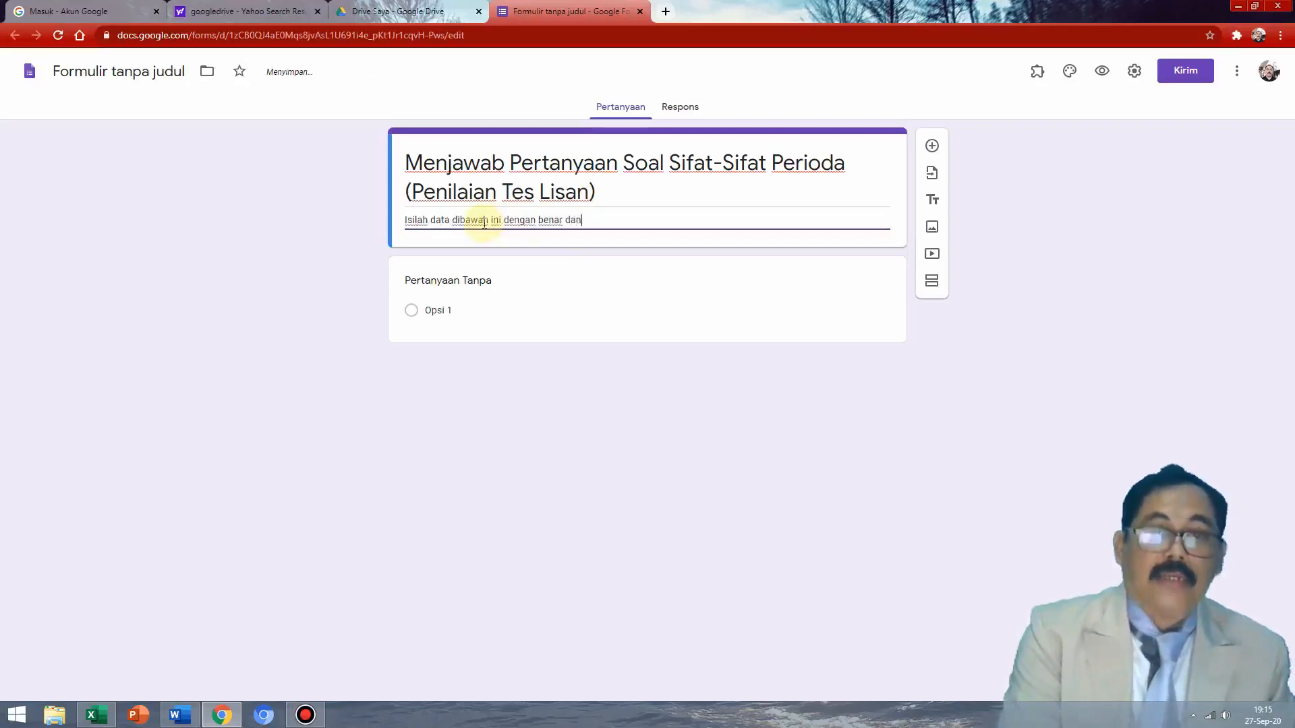
text(  Jujur...!)
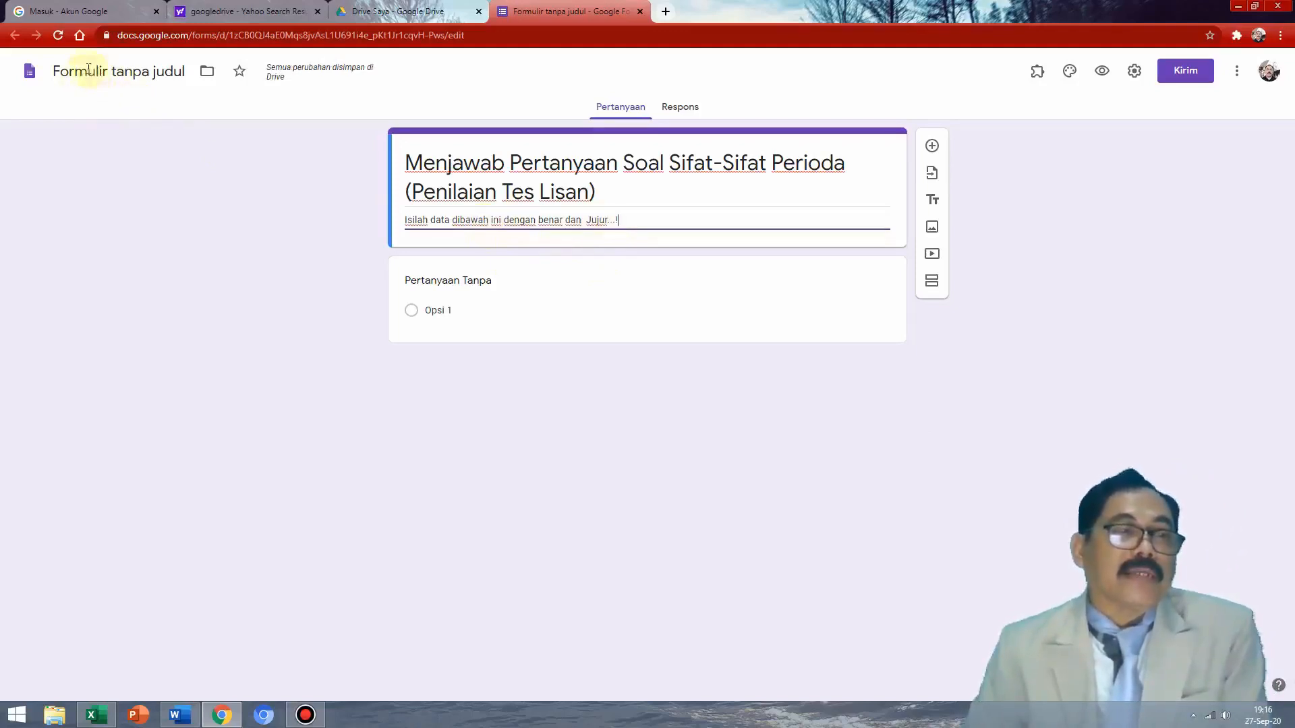
triple_click(411, 162)
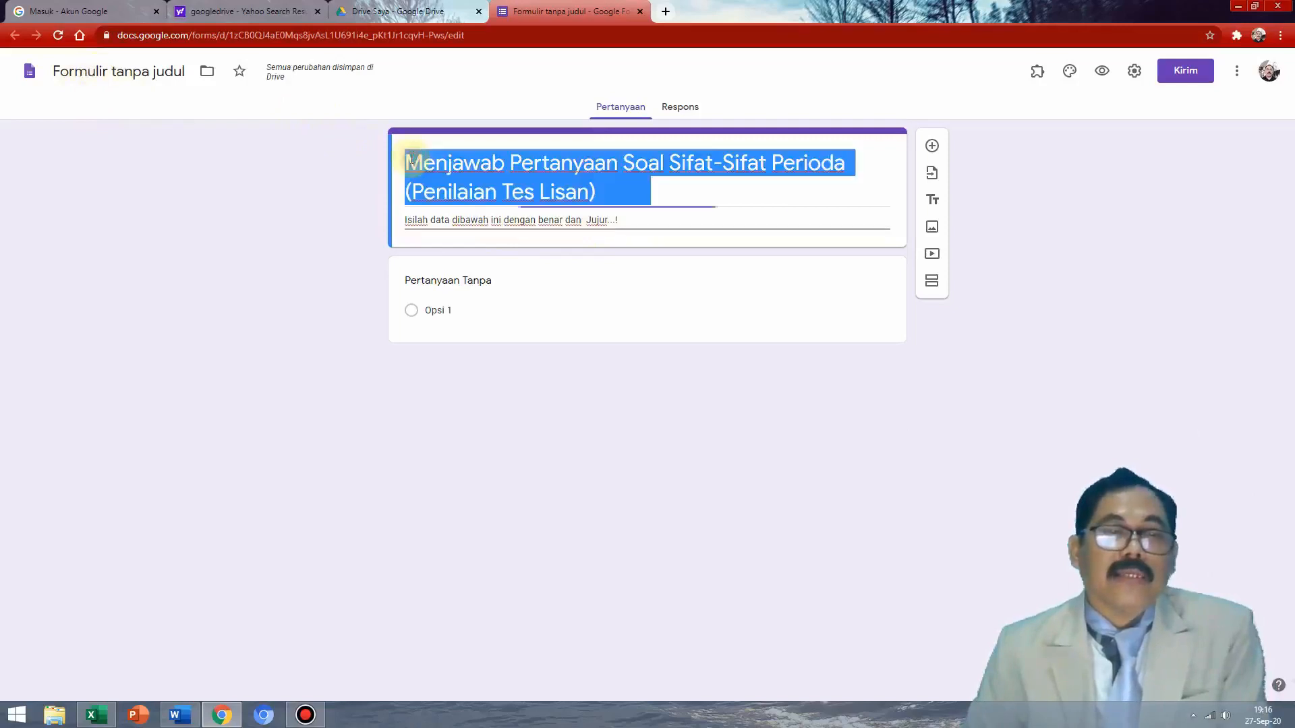
click(86, 67)
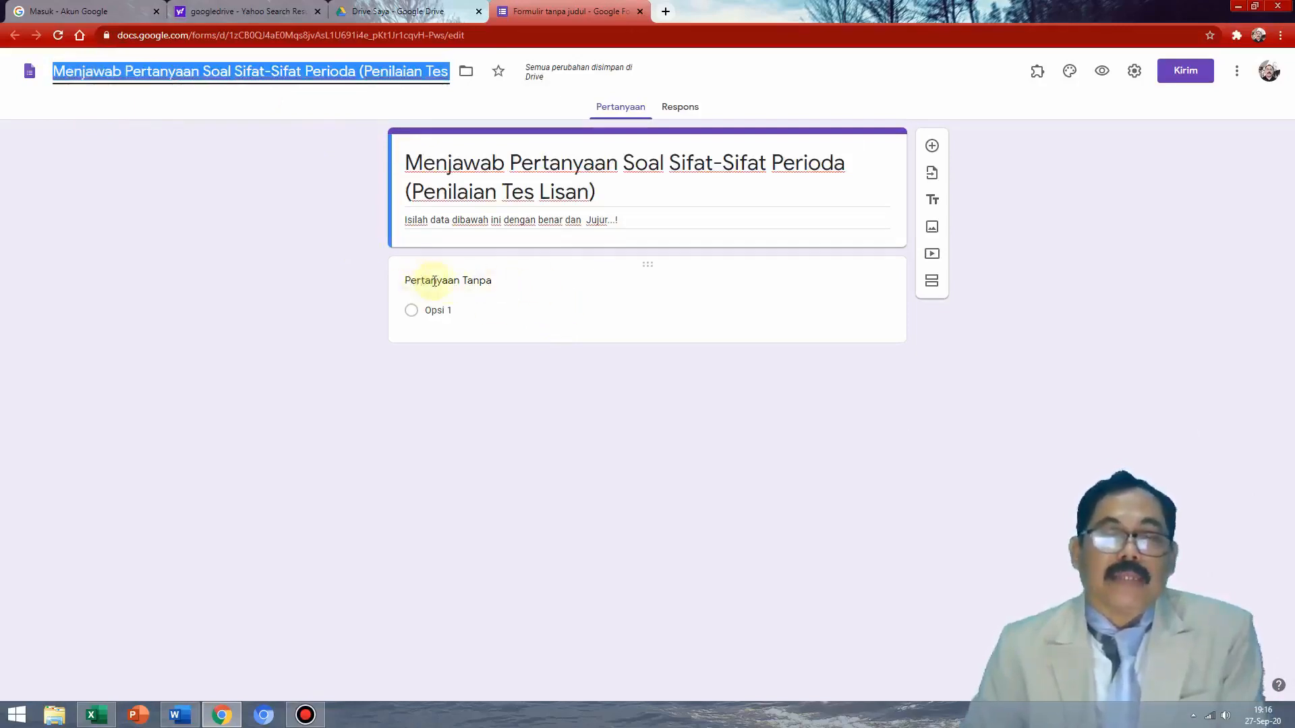
Title the first question "Nama Peserta Didik" and set its answer type to Jawaban singkat.
click(457, 283)
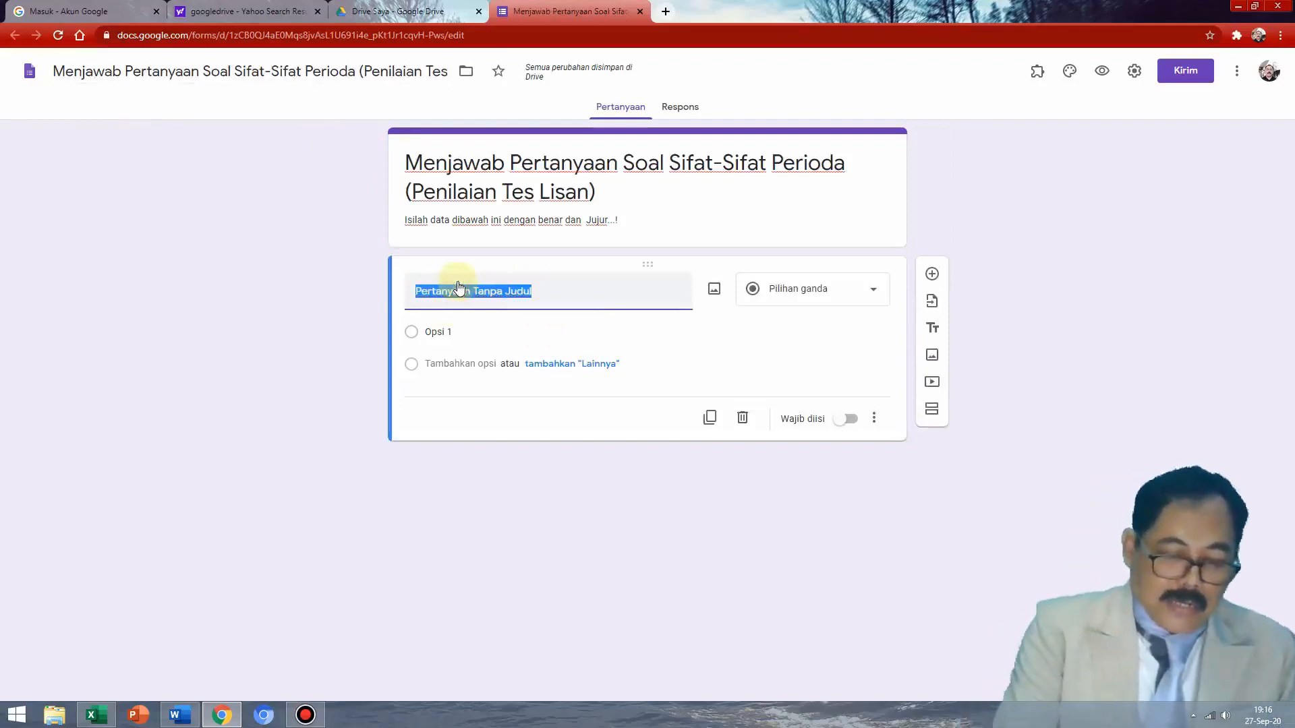
text(Nama P)
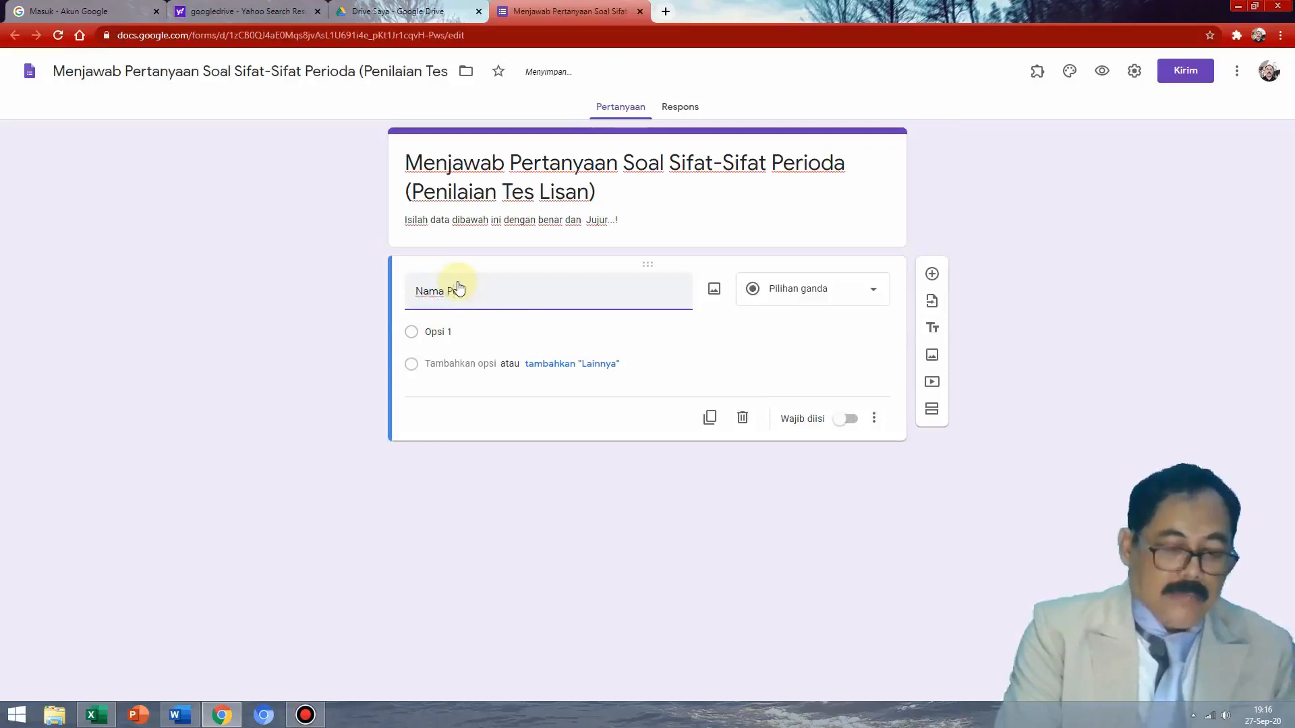
text(eserta Didik)
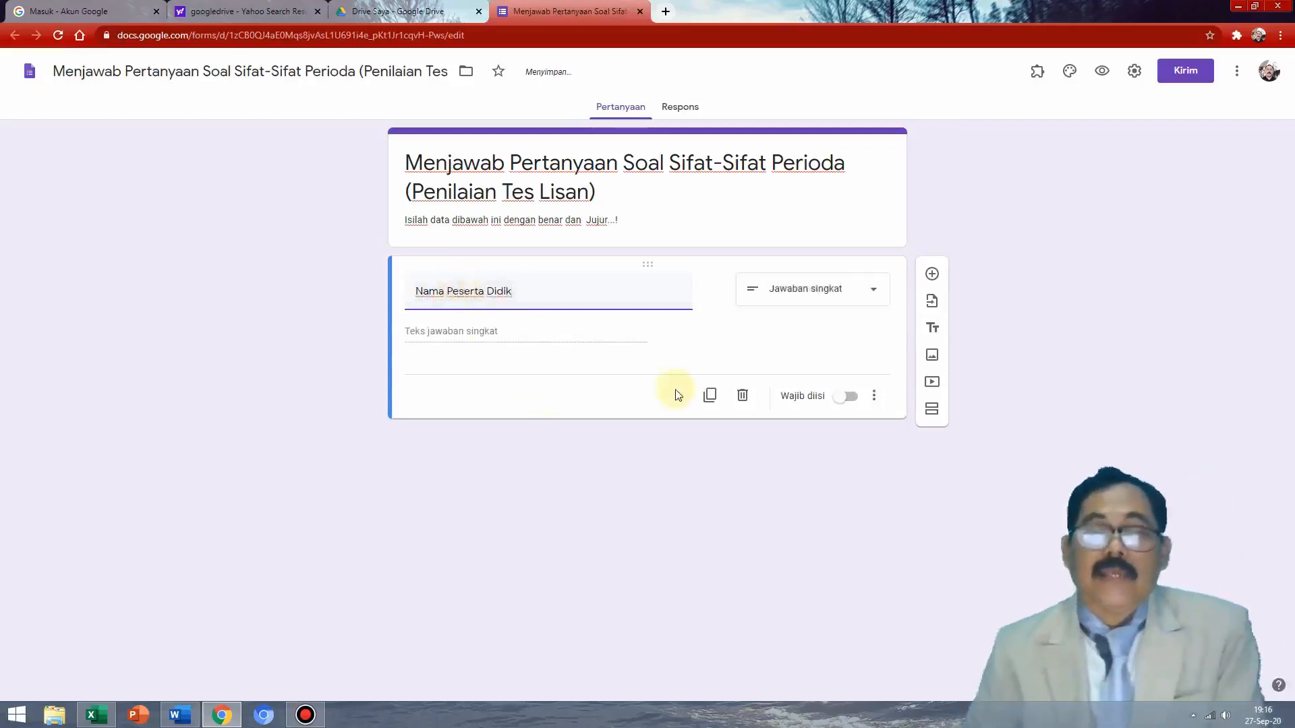
click(872, 292)
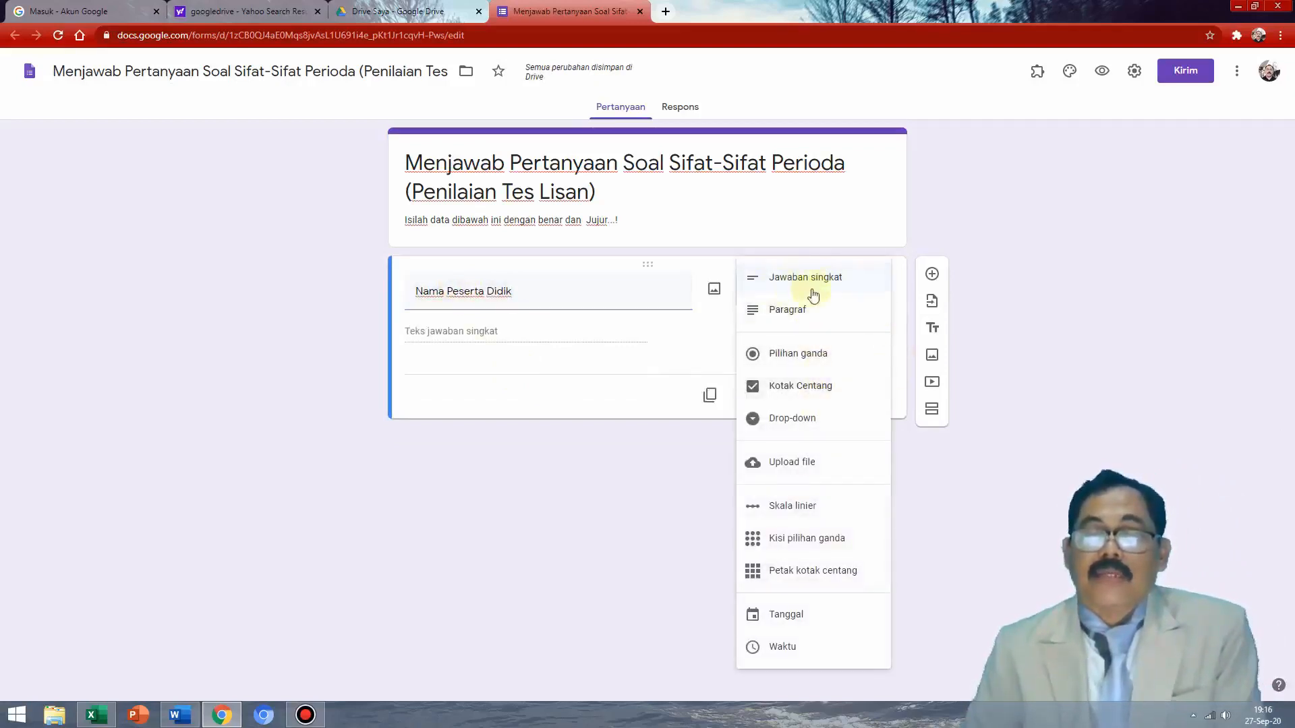
click(788, 280)
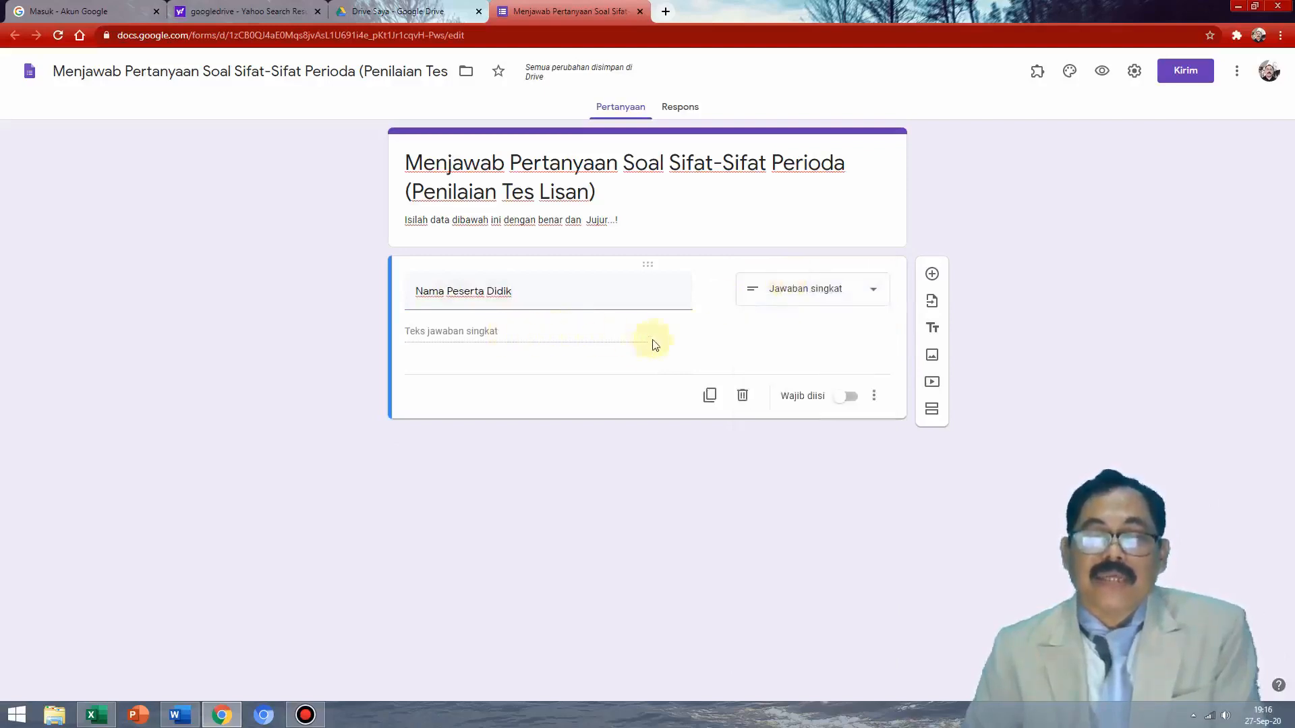
Append "(Sesuai Daftar Hadir)" to the title of the student name question.
click(526, 298)
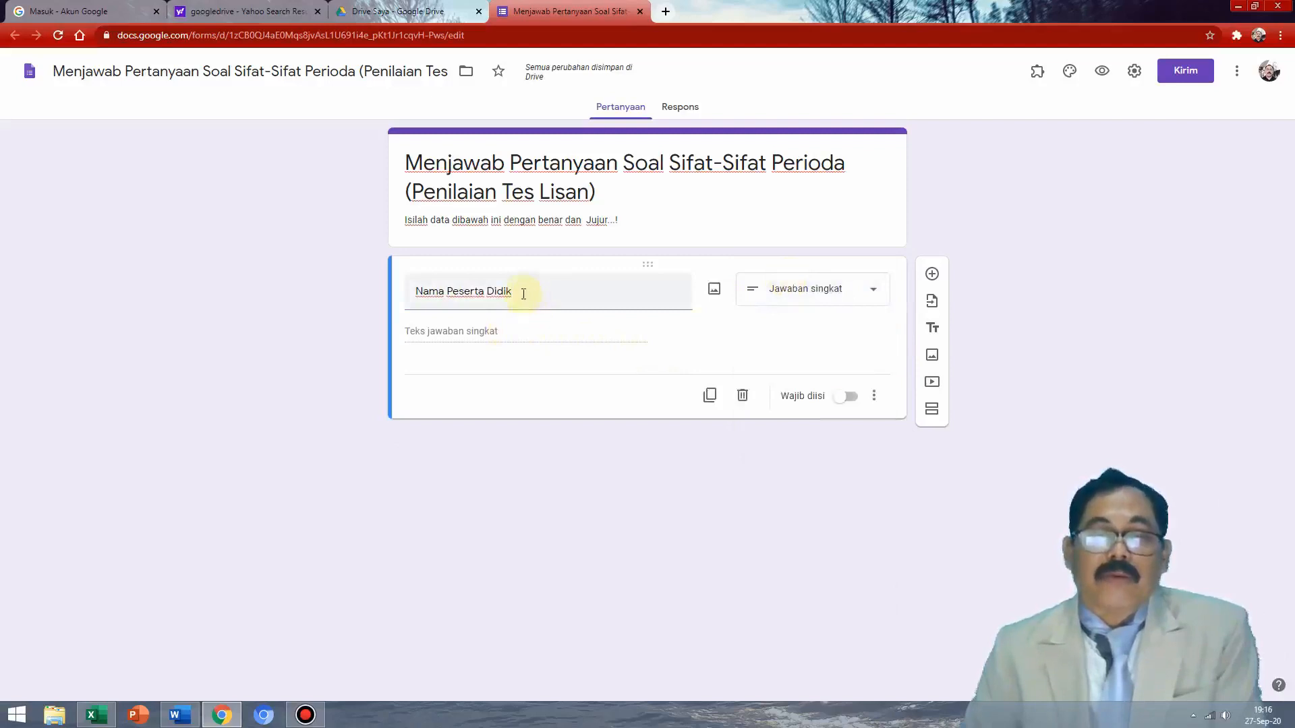
triple_click(523, 294)
click(521, 290)
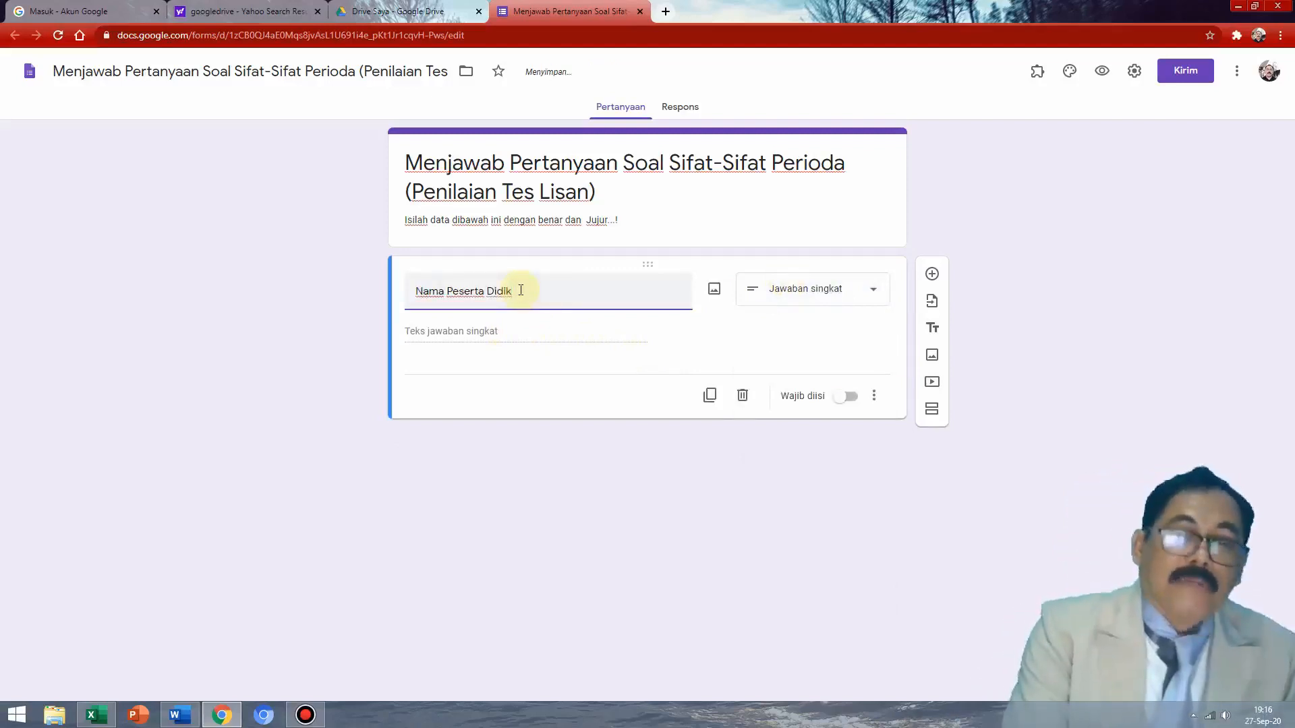
text(()
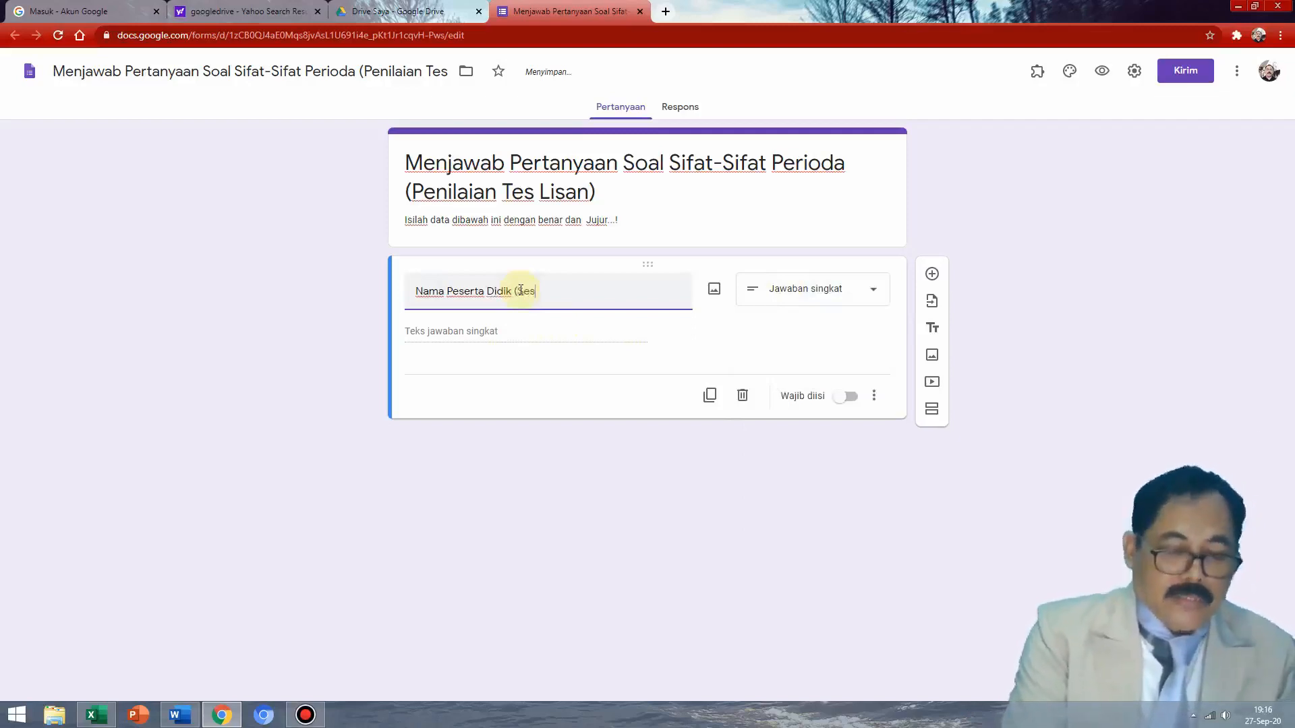
text(Sesuai Daftar Hadir)
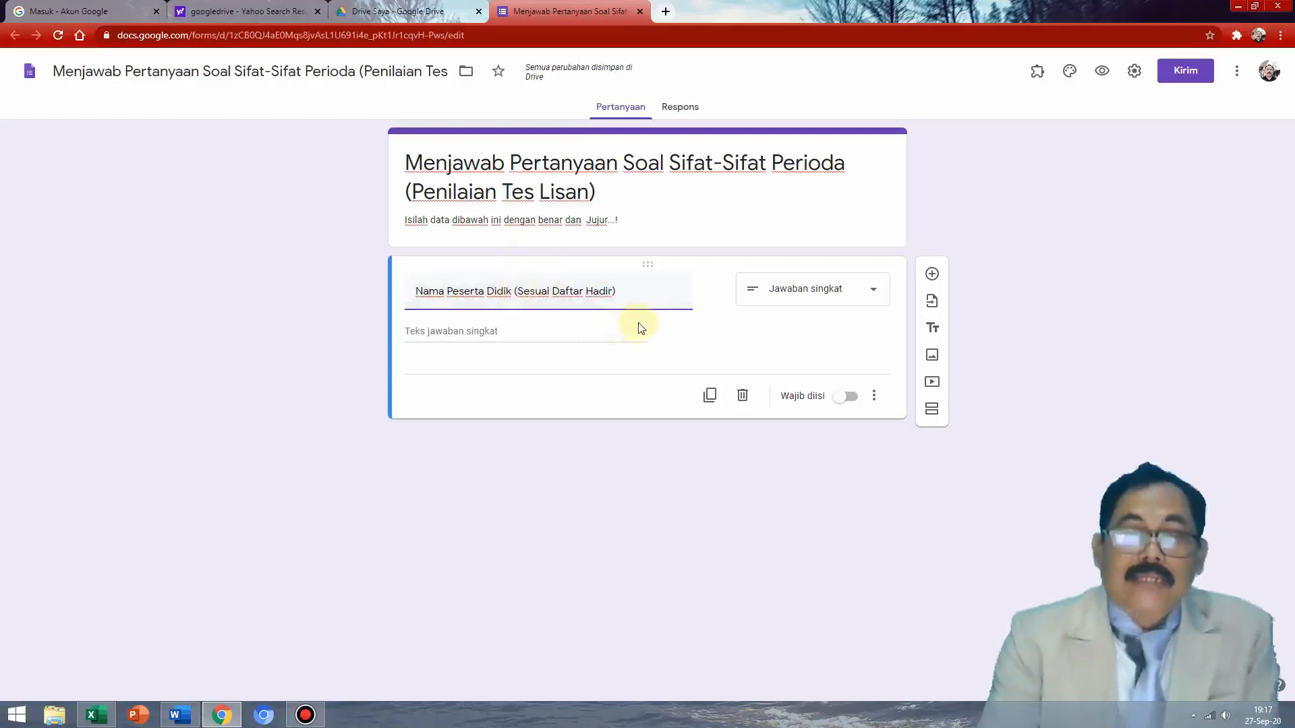
Retype the end of the name question so it reads "(Sesuai Daftar Hadir)" and make the question required.
key(BackSpace)
key(BackSpace)
key(BackSpace)
key(BackSpace)
key(BackSpace)
key(BackSpace)
key(BackSpace)
key(BackSpace)
key(BackSpace)
key(BackSpace)
key(BackSpace)
key(BackSpace)
key(BackSpace)
key(BackSpace)
key(BackSpace)
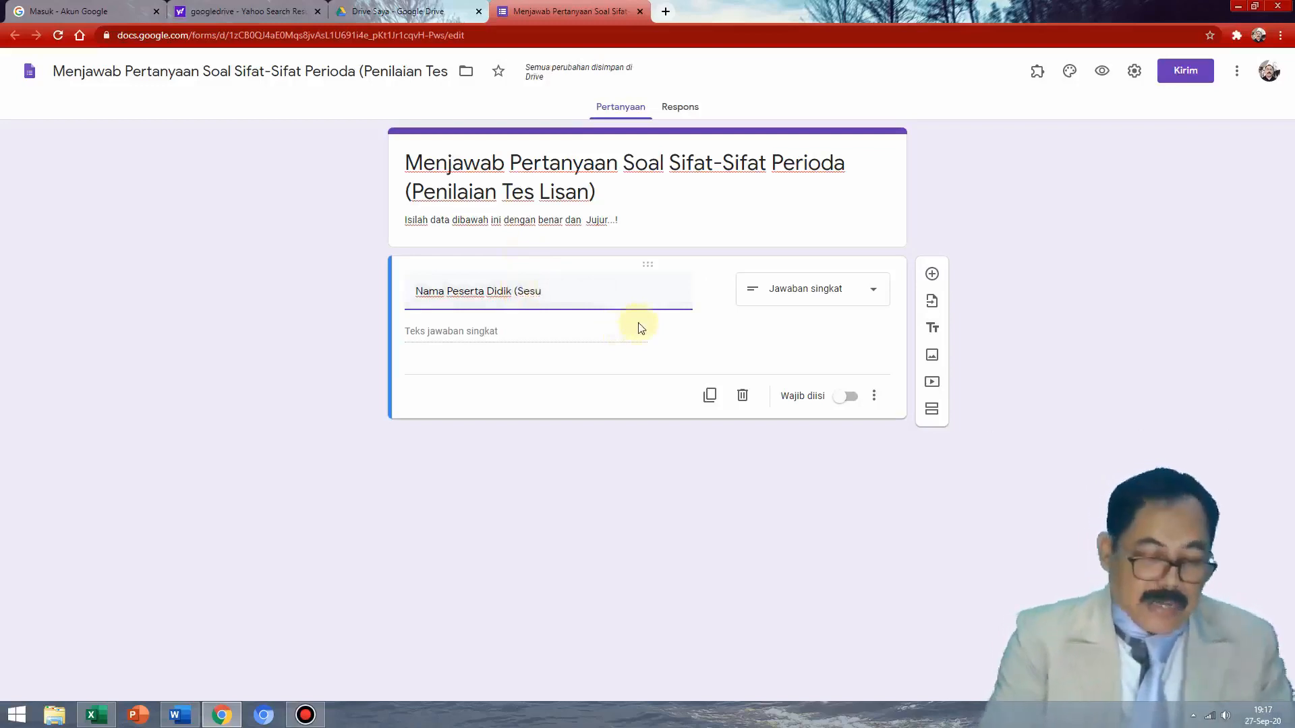
text(ai Daftar Hadir)
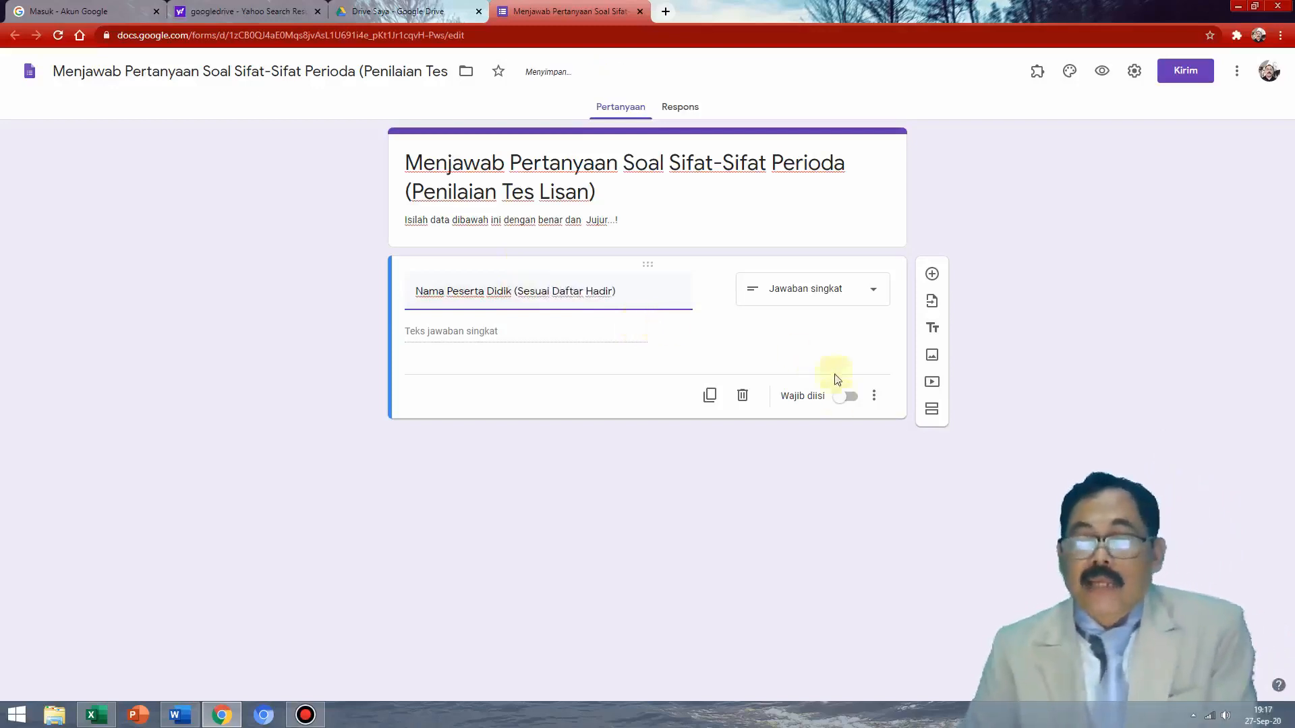
click(851, 400)
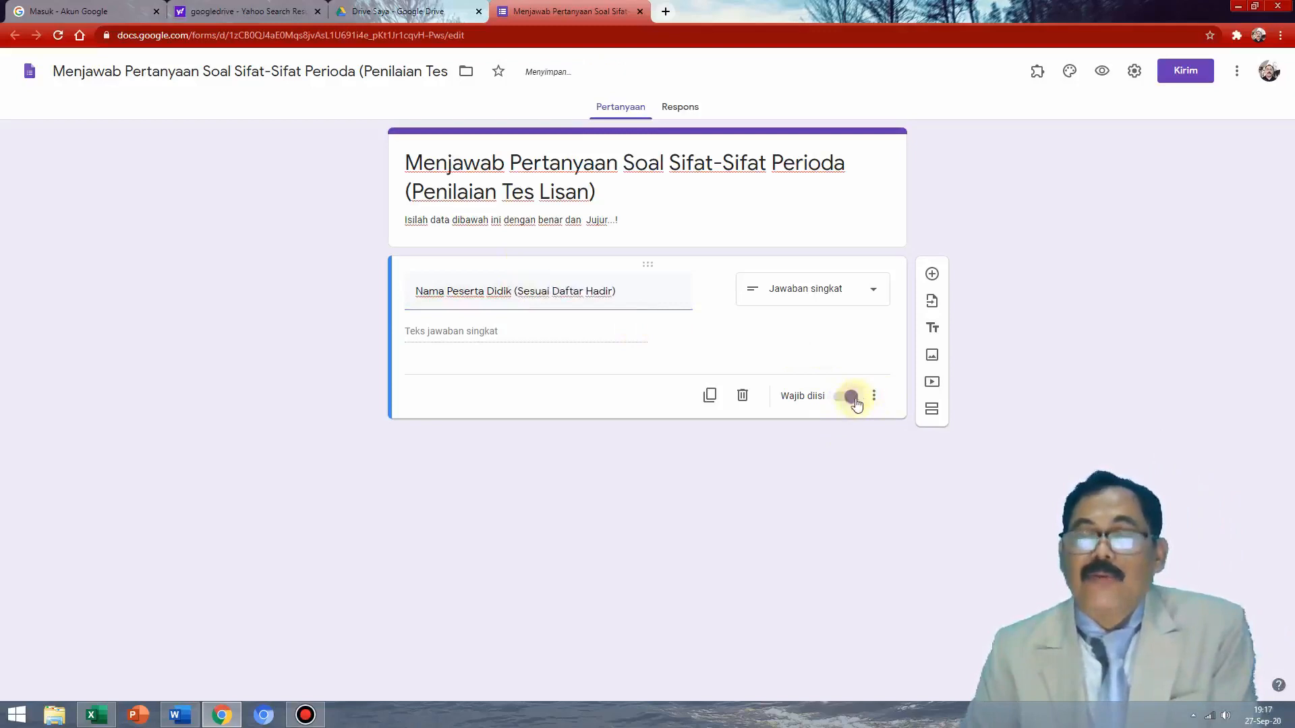
Add a second question titled "Kelas" with "X MIPA-5" as its first option.
click(933, 273)
text(Kelas)
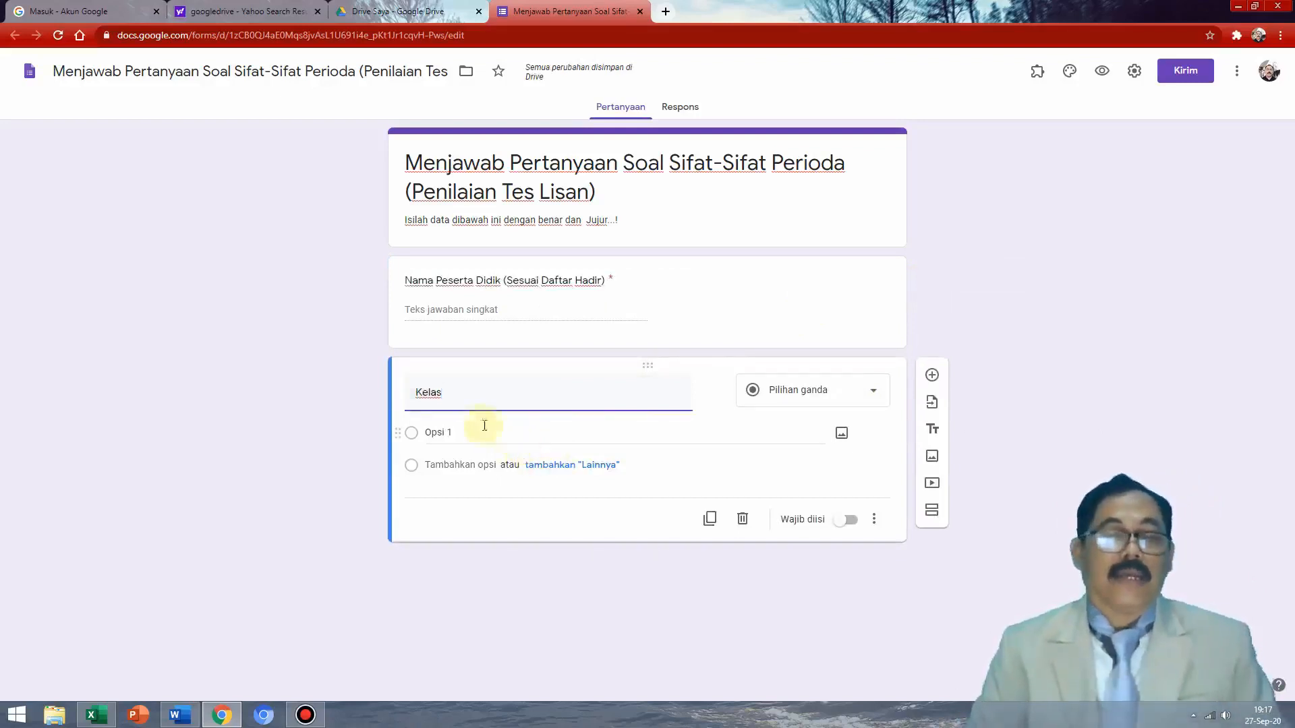
click(442, 432)
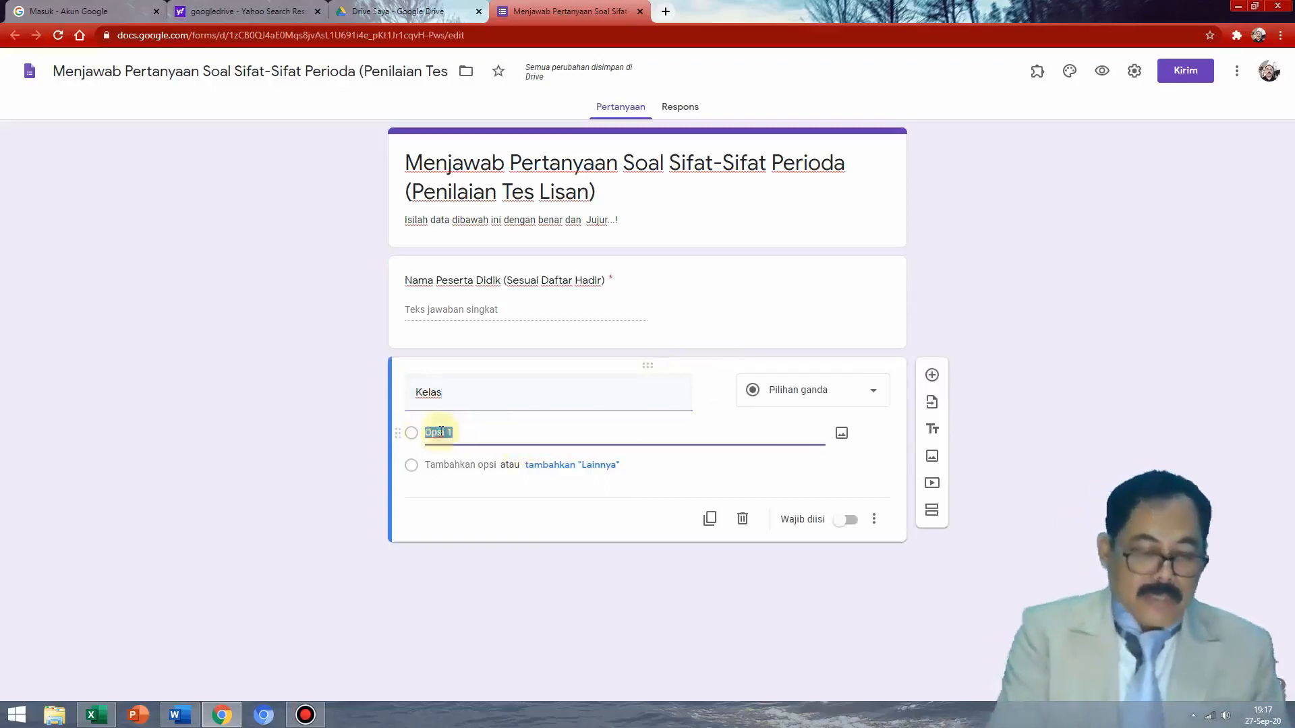
text(X MIPA-5)
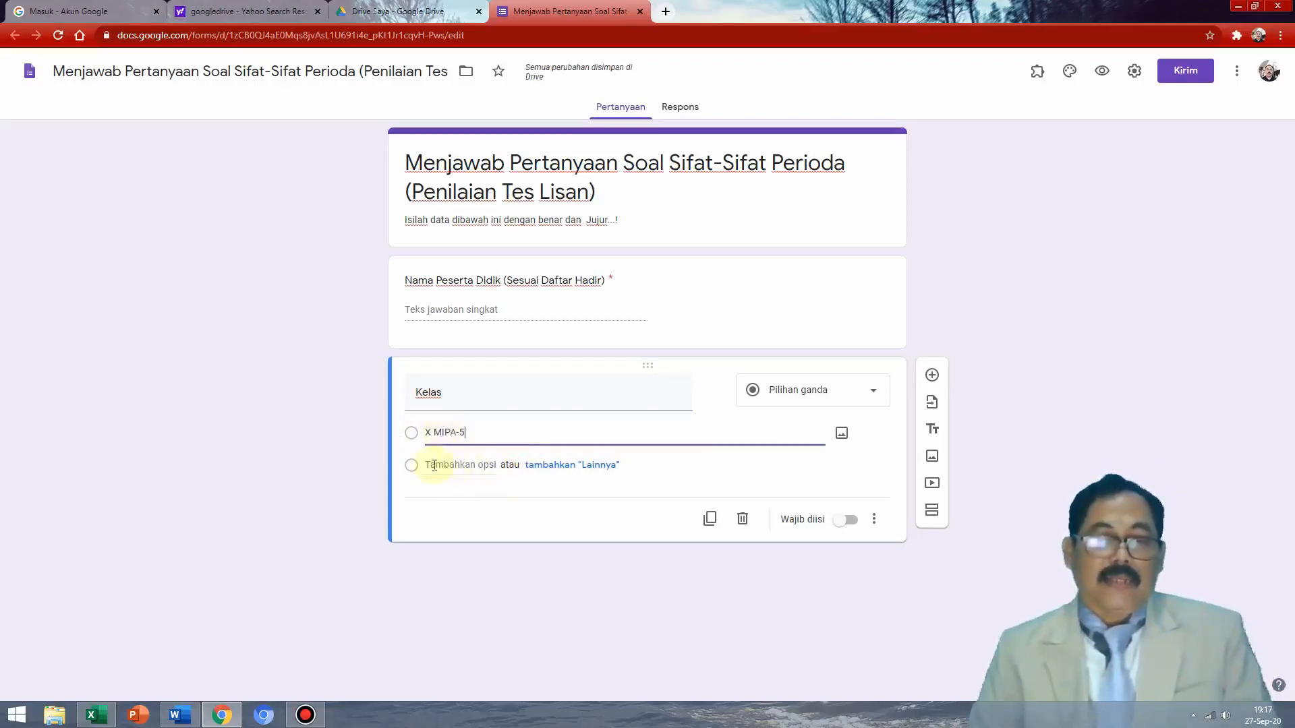
Add the options "X MIPA-6", "X MIPA-7" and "X MIPA-8" to the Kelas question.
click(434, 466)
text(X)
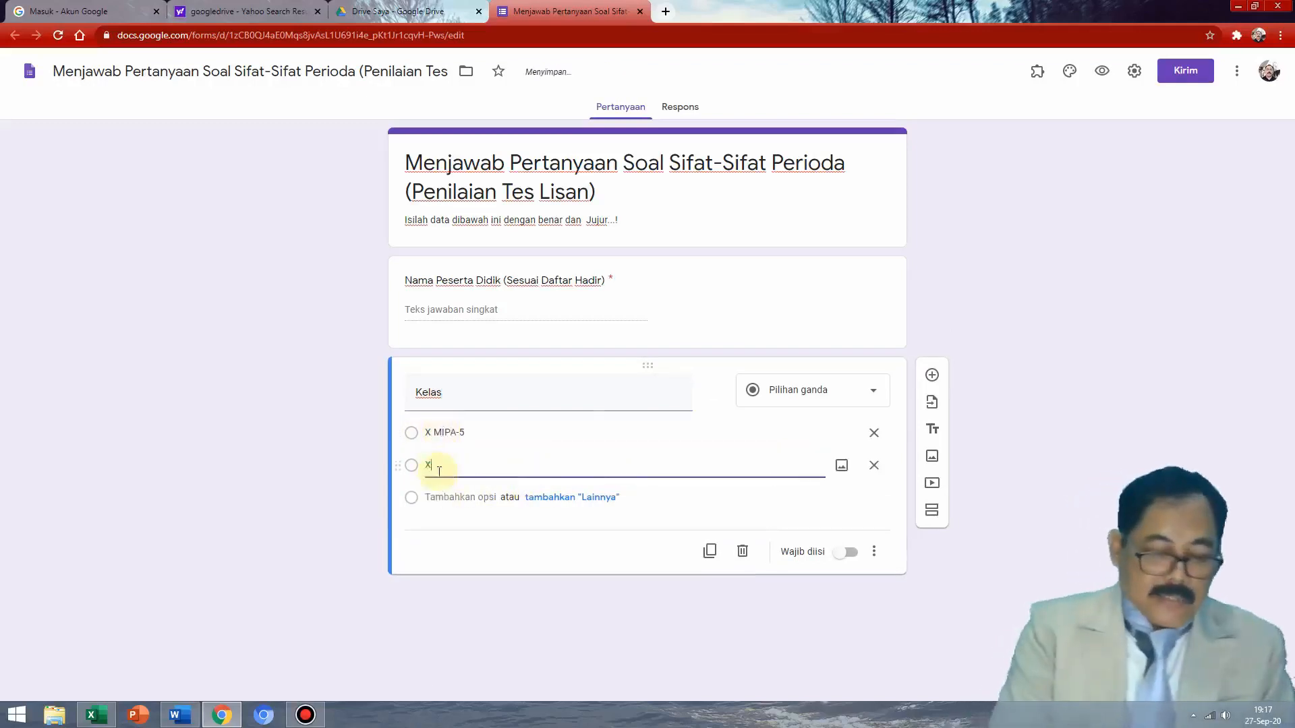
text( MIPA-6)
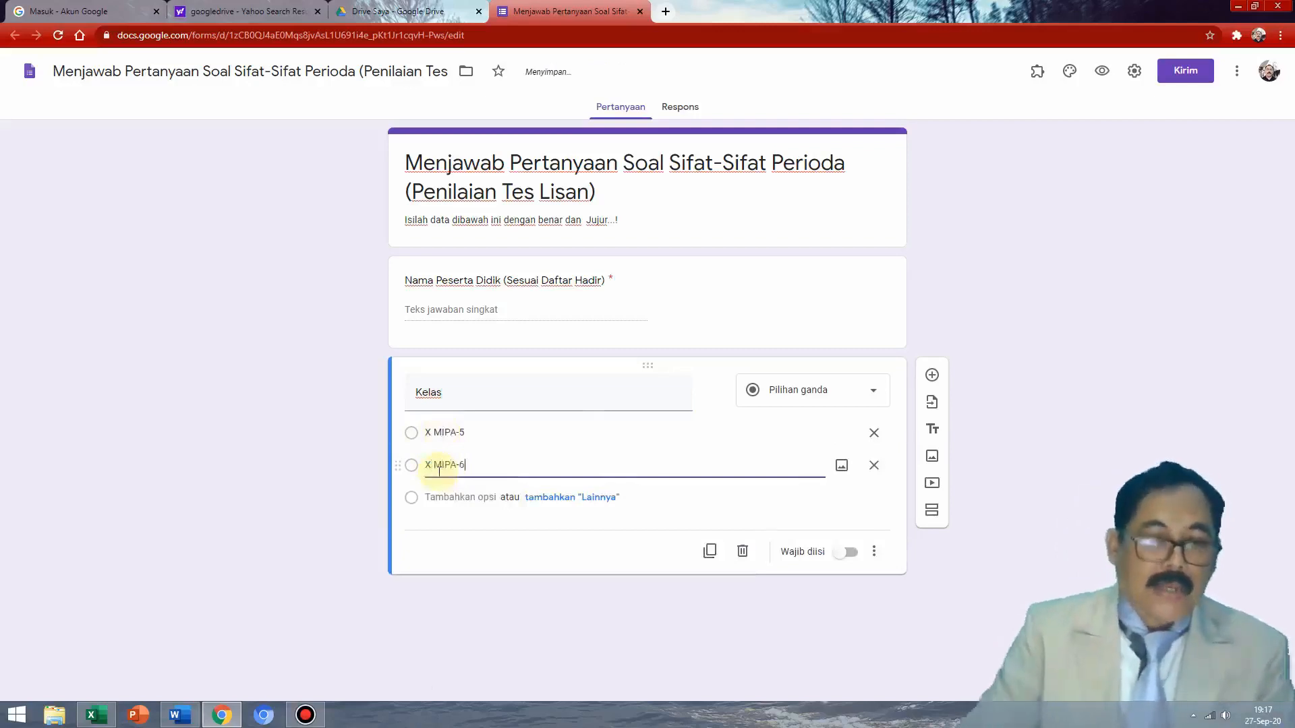
click(439, 498)
text(X MIPA-7)
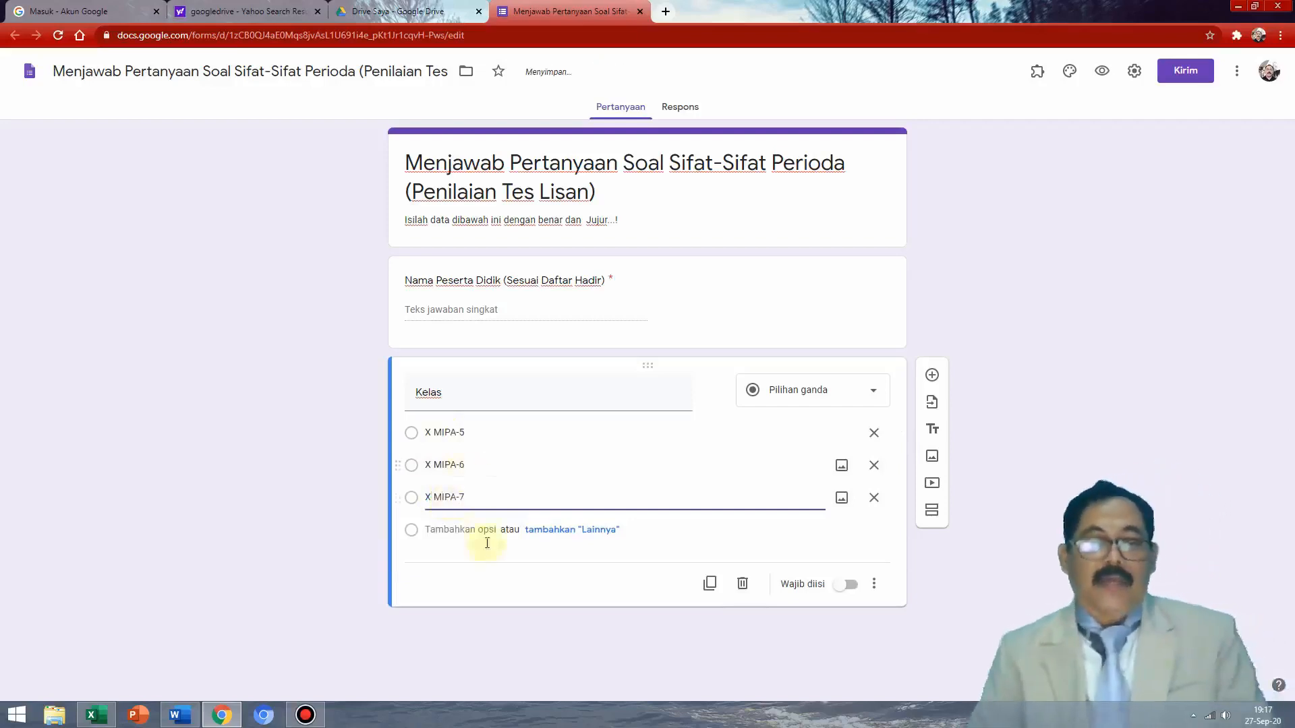
click(440, 529)
text(X)
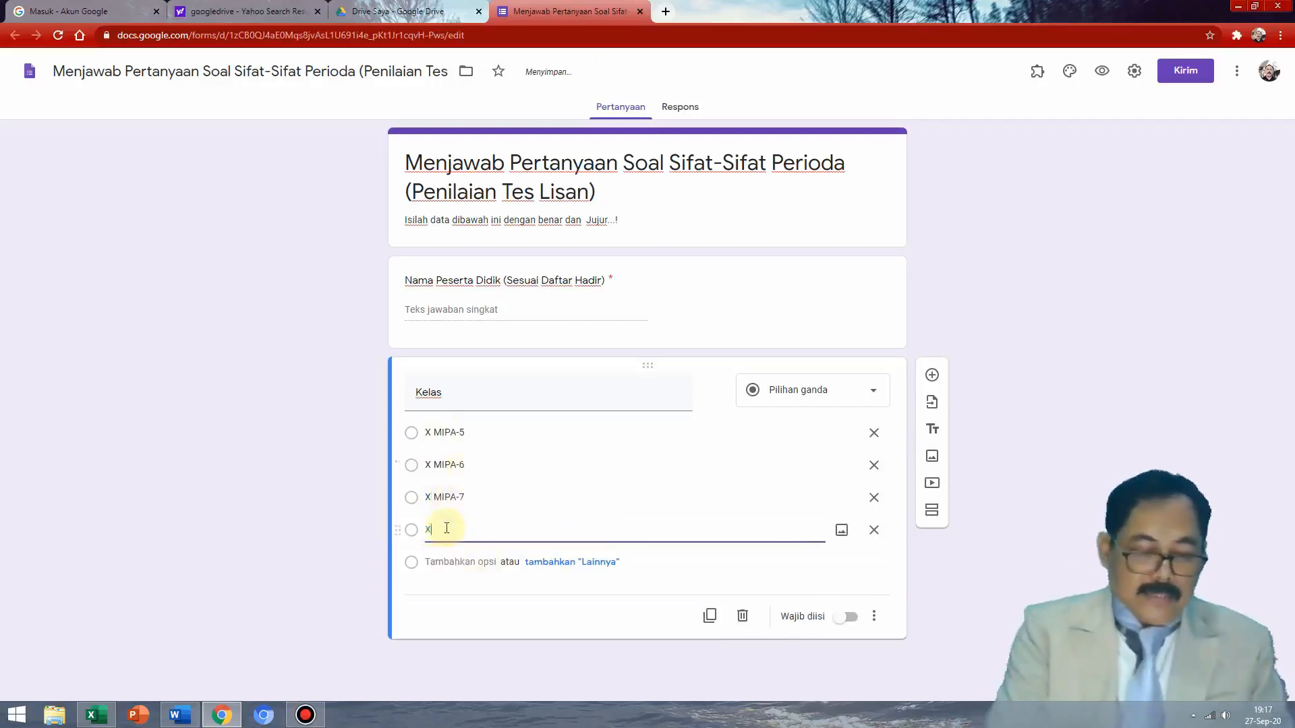
text( MIPA-8)
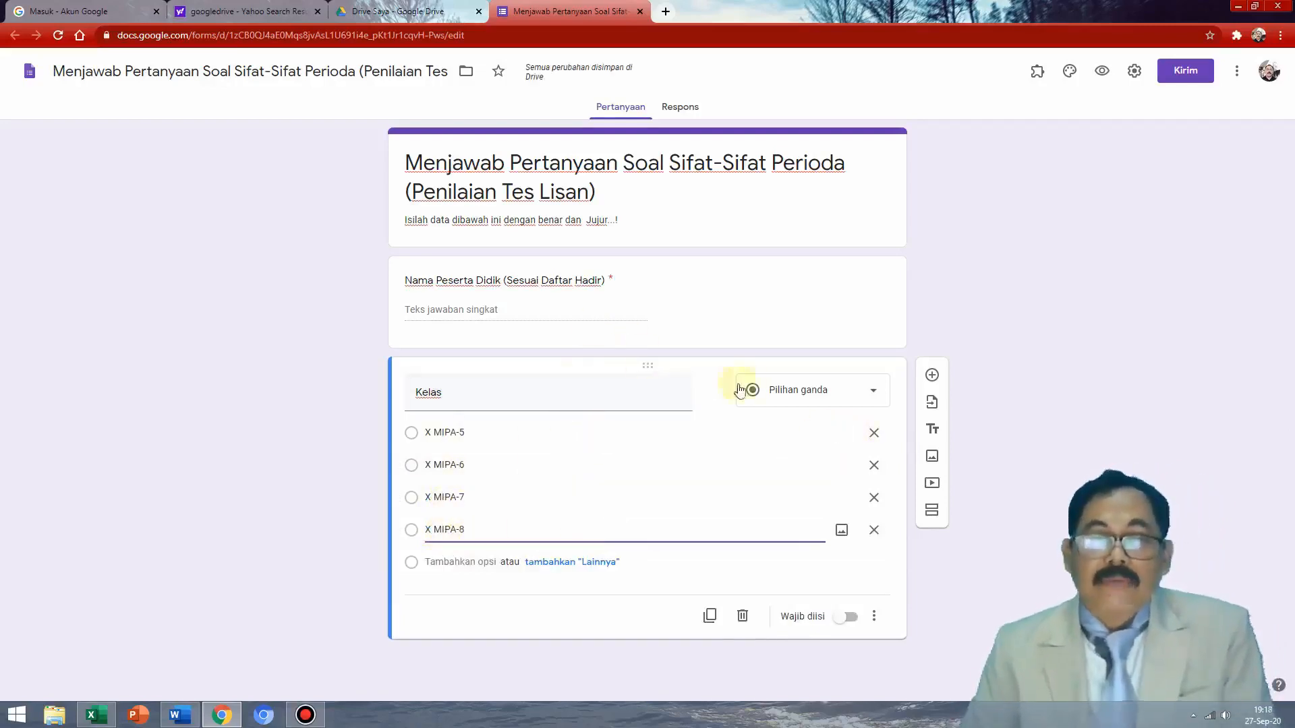
Change the Kelas question to the Drop-down type and make it required.
click(876, 396)
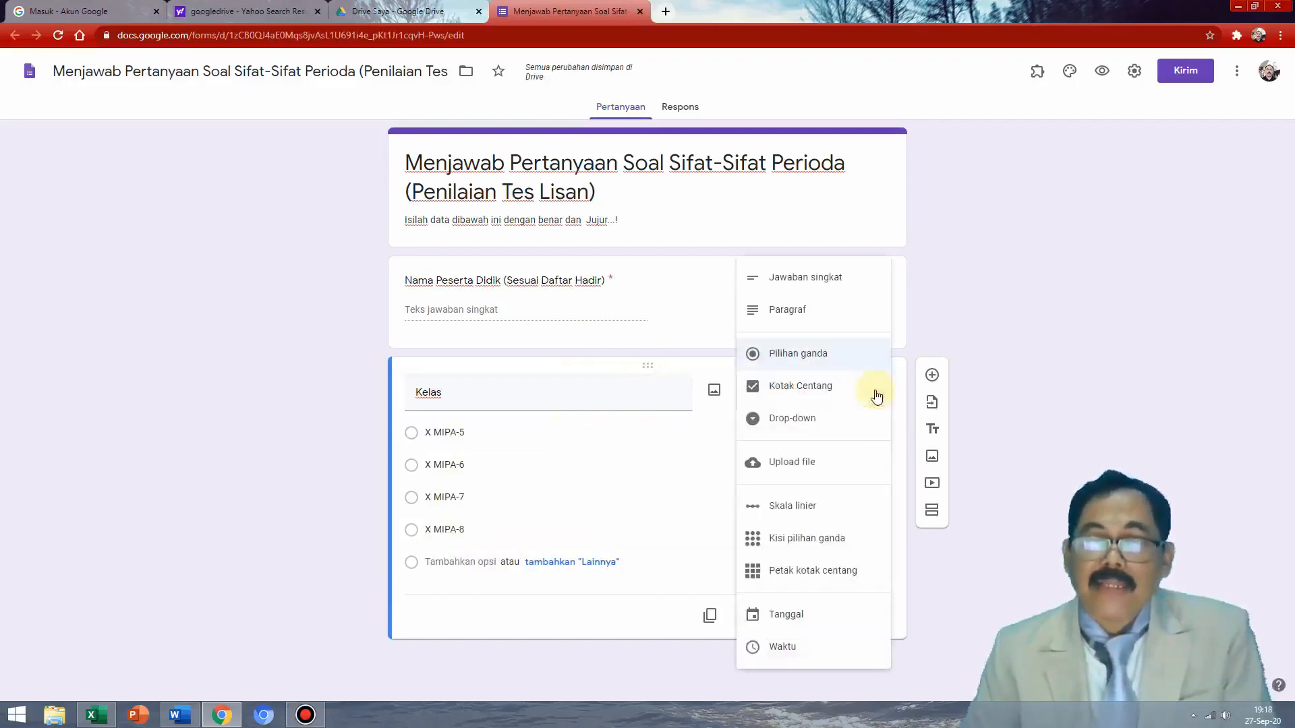
click(806, 418)
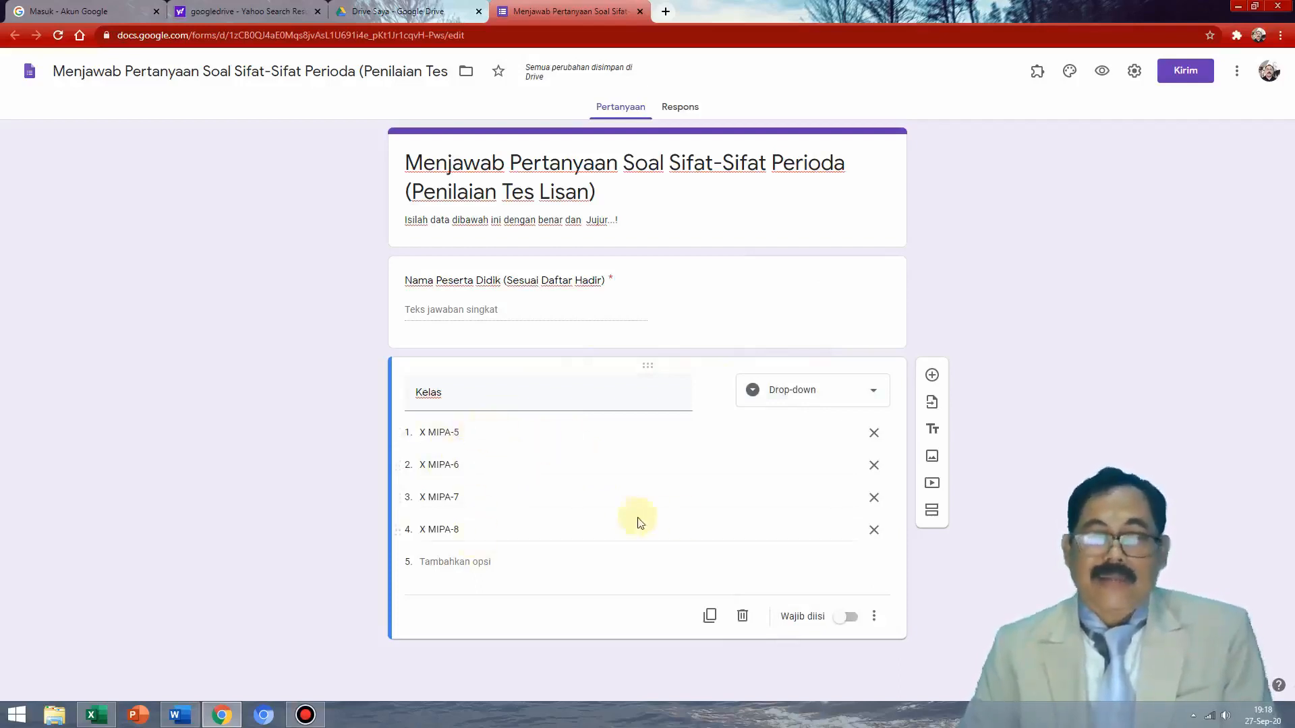
click(851, 618)
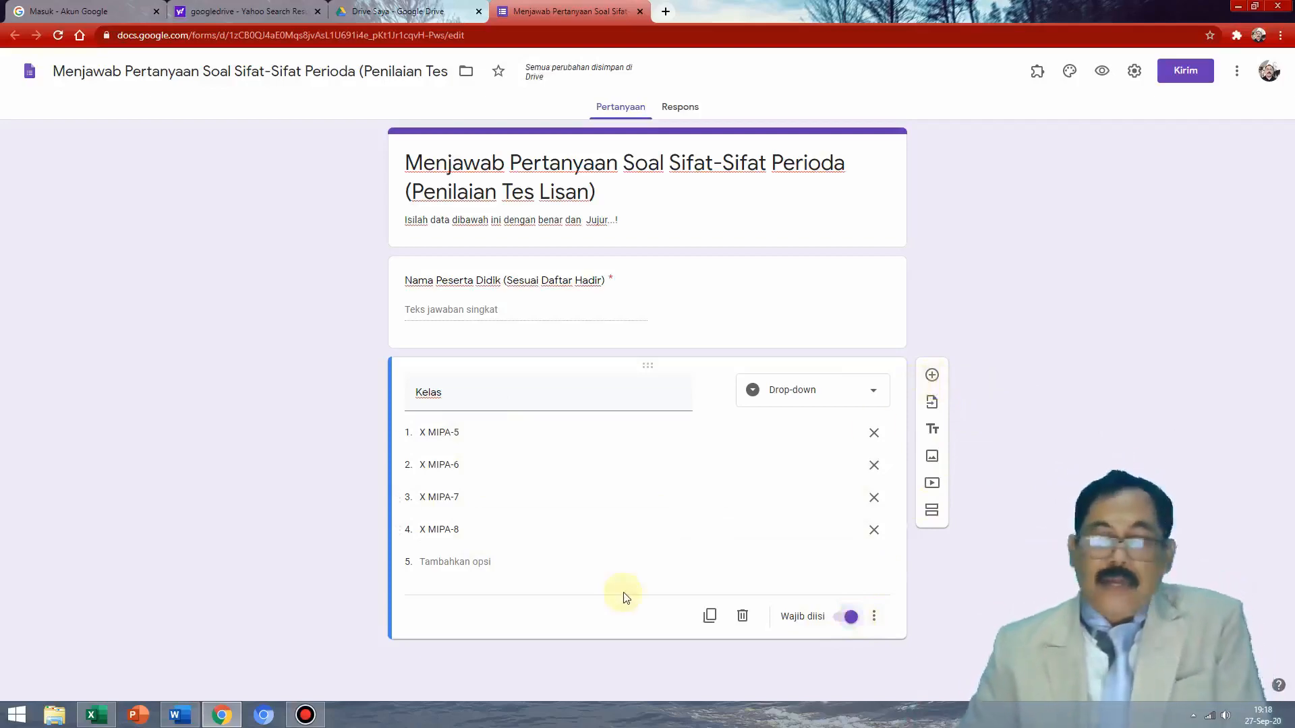
Switch to the Word plan and highlight item c about inserting a sample video.
click(186, 717)
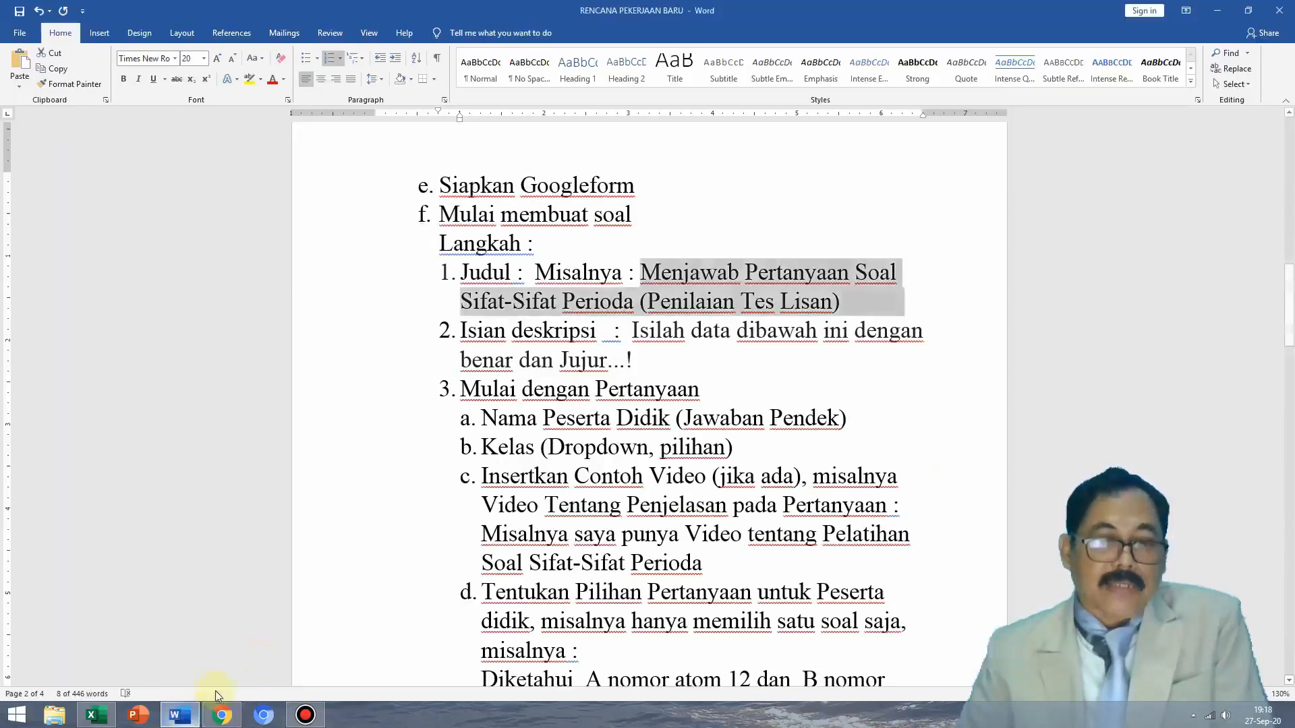
click(701, 402)
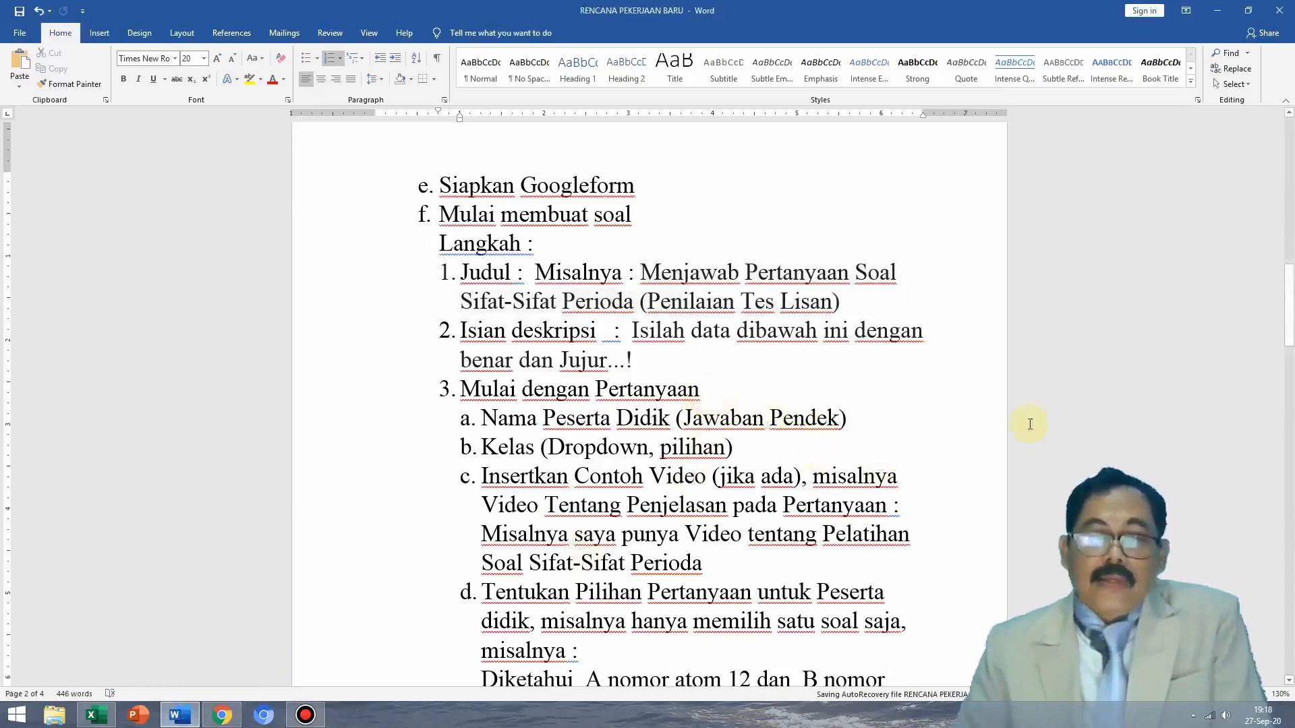
scroll(628, 398, down, 2)
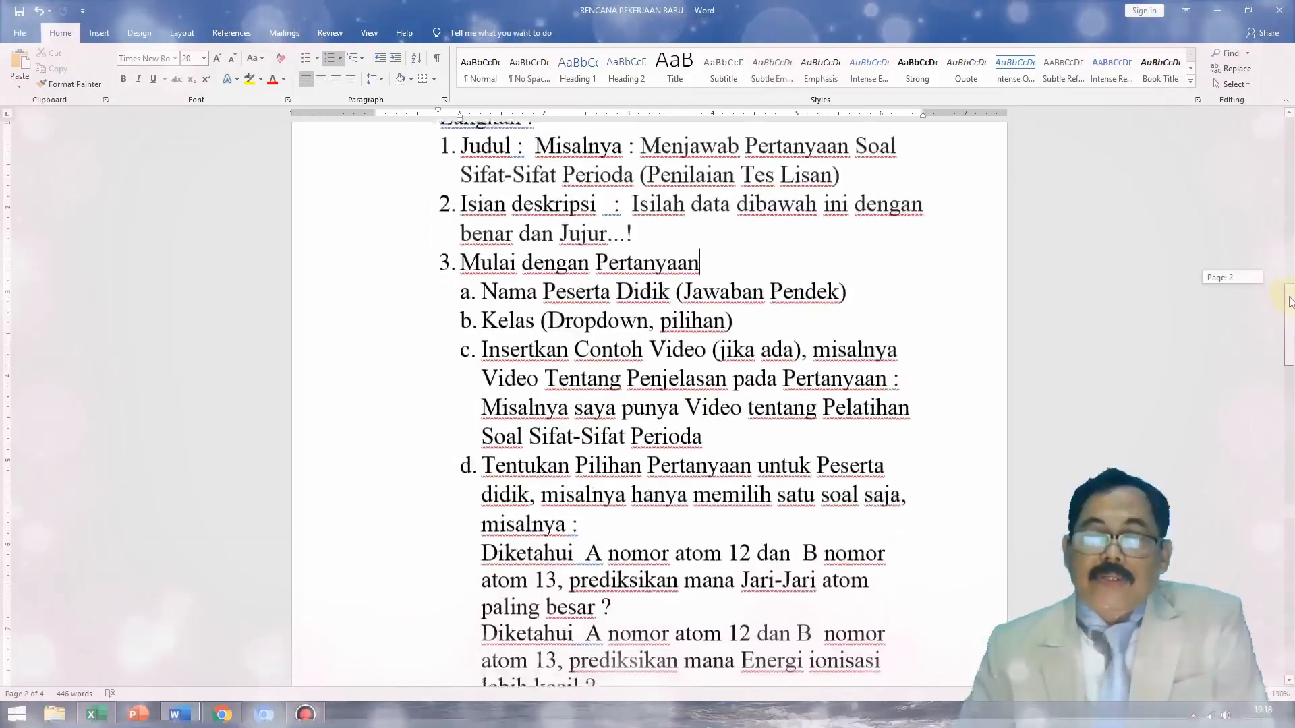
drag(481, 339, 913, 420)
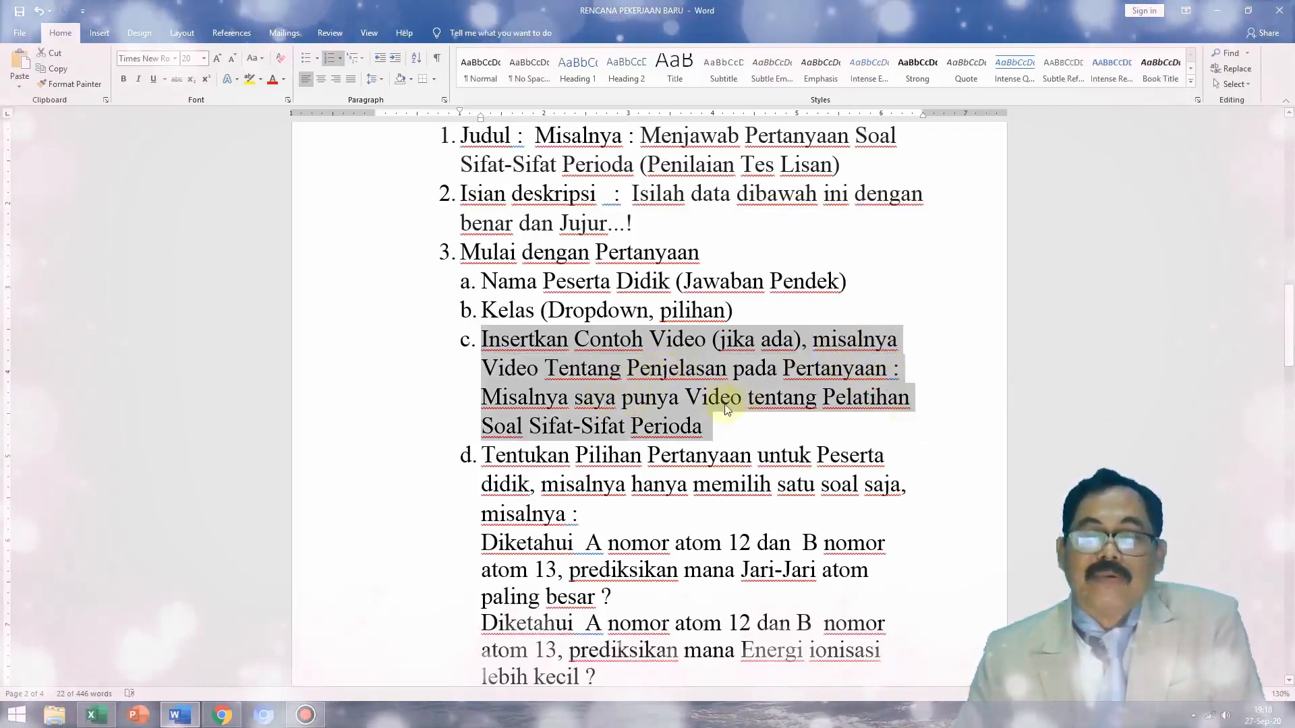
Switch to Chrome, open youtube.com in a new browser tab and show the channel's own videos.
click(226, 718)
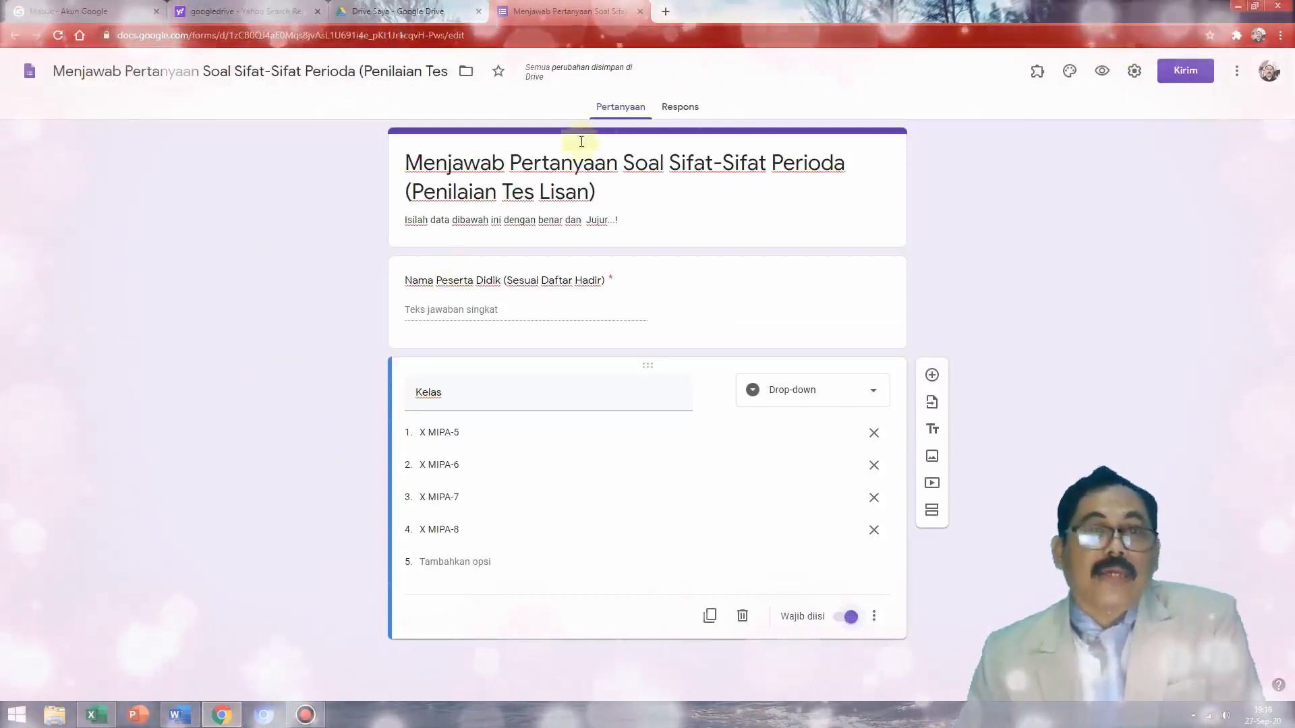
click(665, 13)
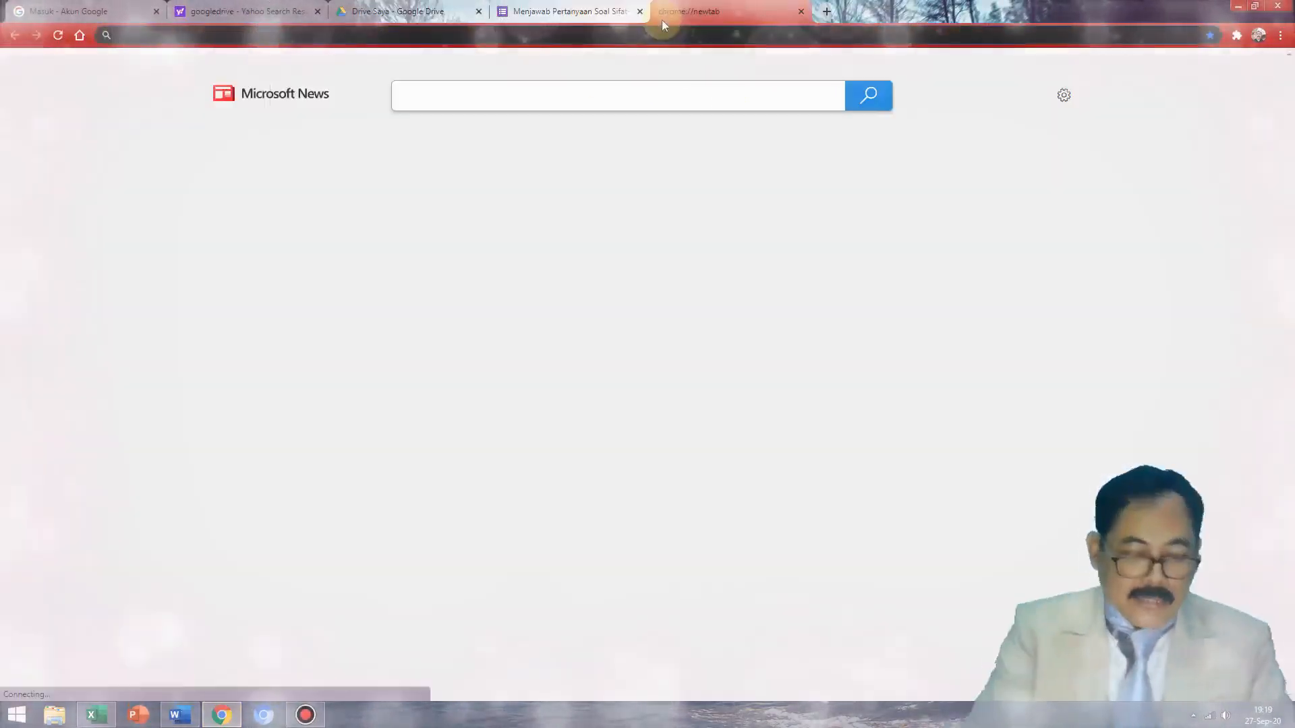
text(youtube.com)
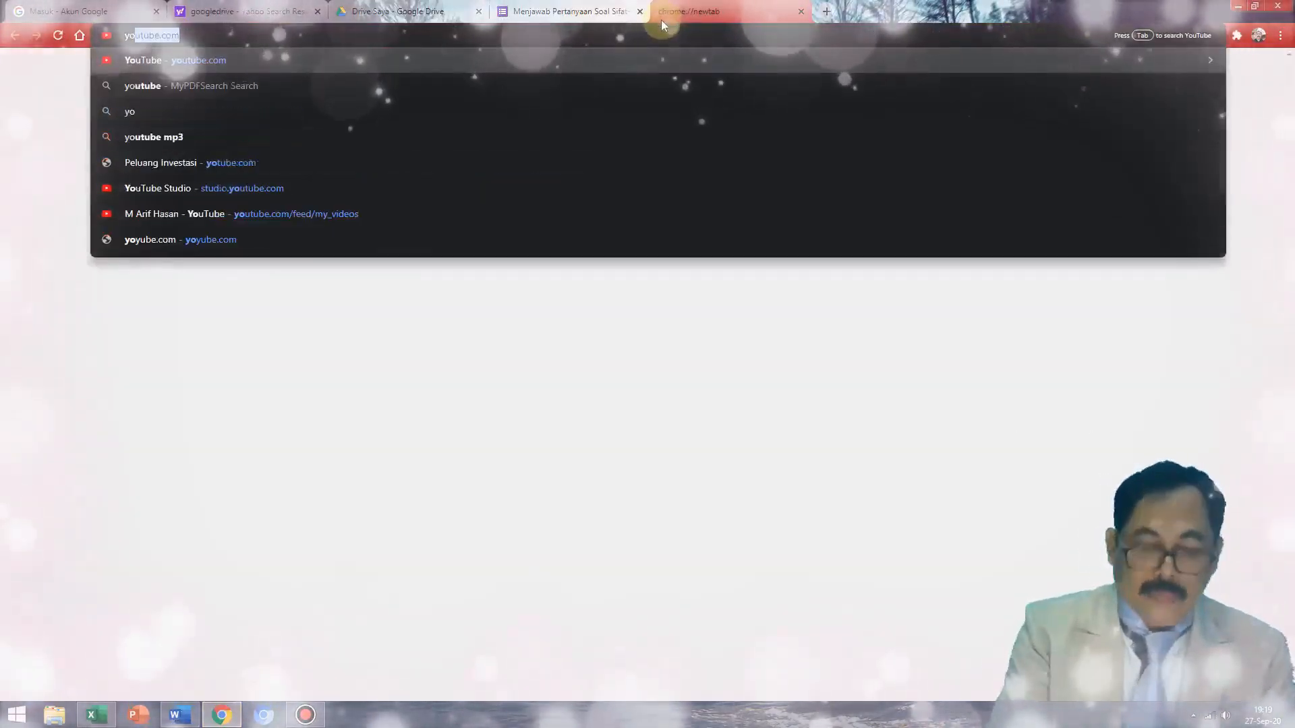
key(Return)
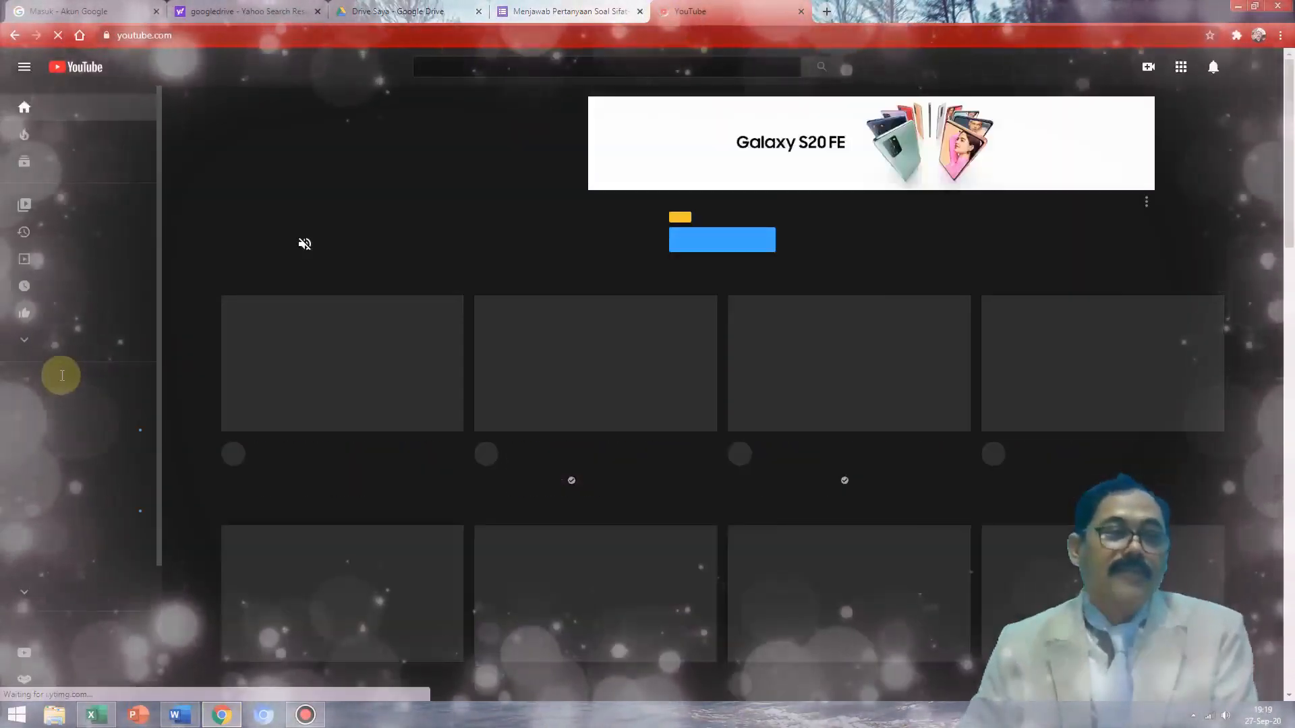
click(74, 261)
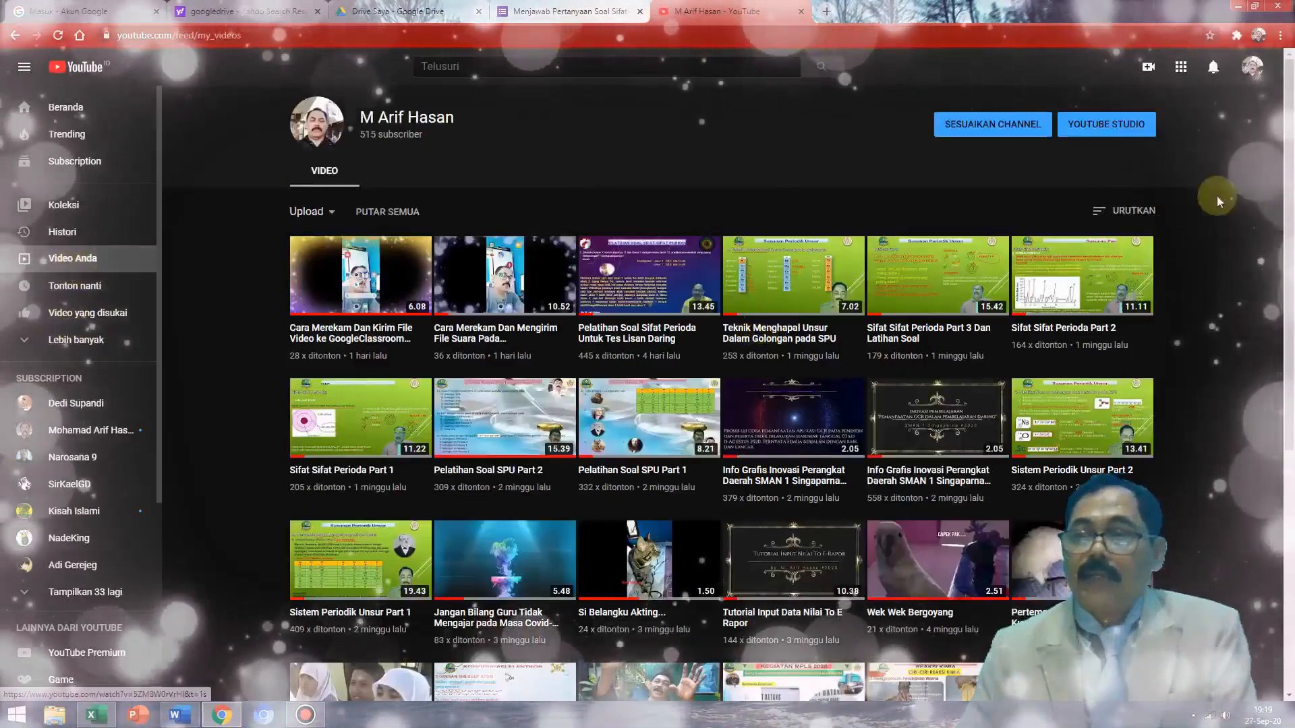
Open the video "Pelatihan Soal Sifat Perioda Untuk Tes Lisan Daring", copy its URL and pause playback.
scroll(1147, 202, down, 1)
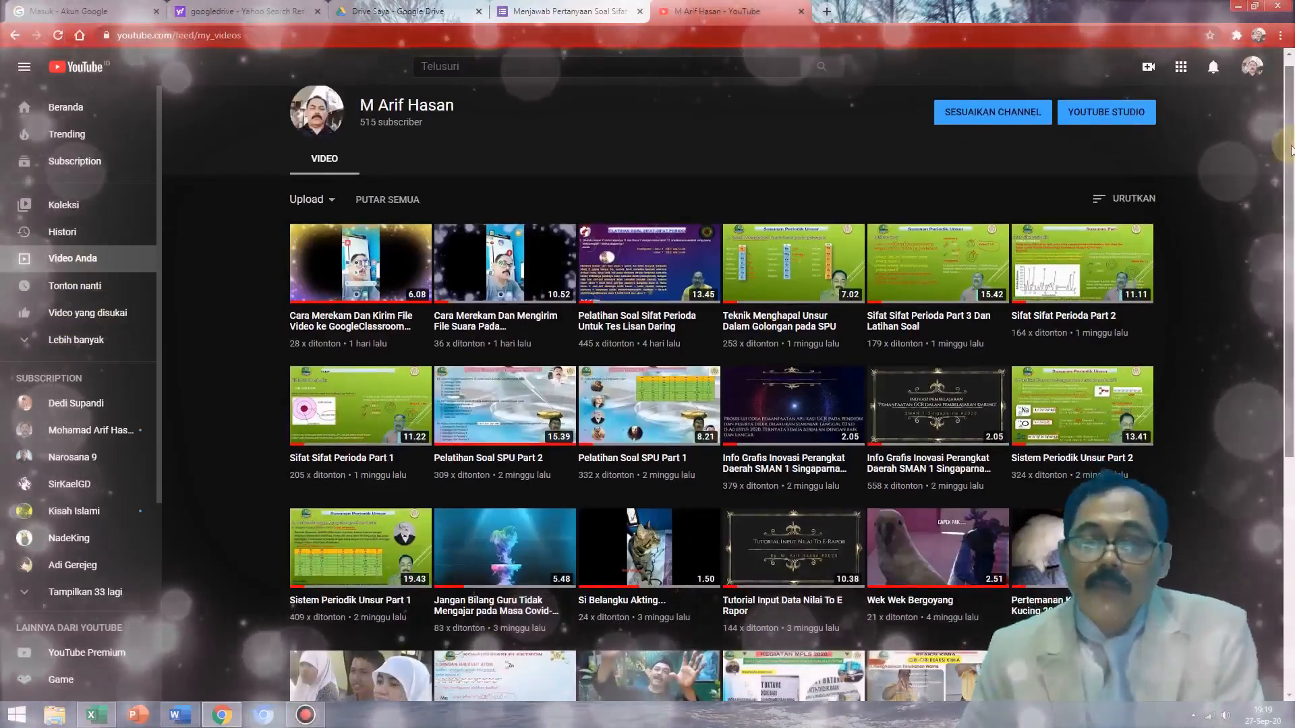
click(658, 265)
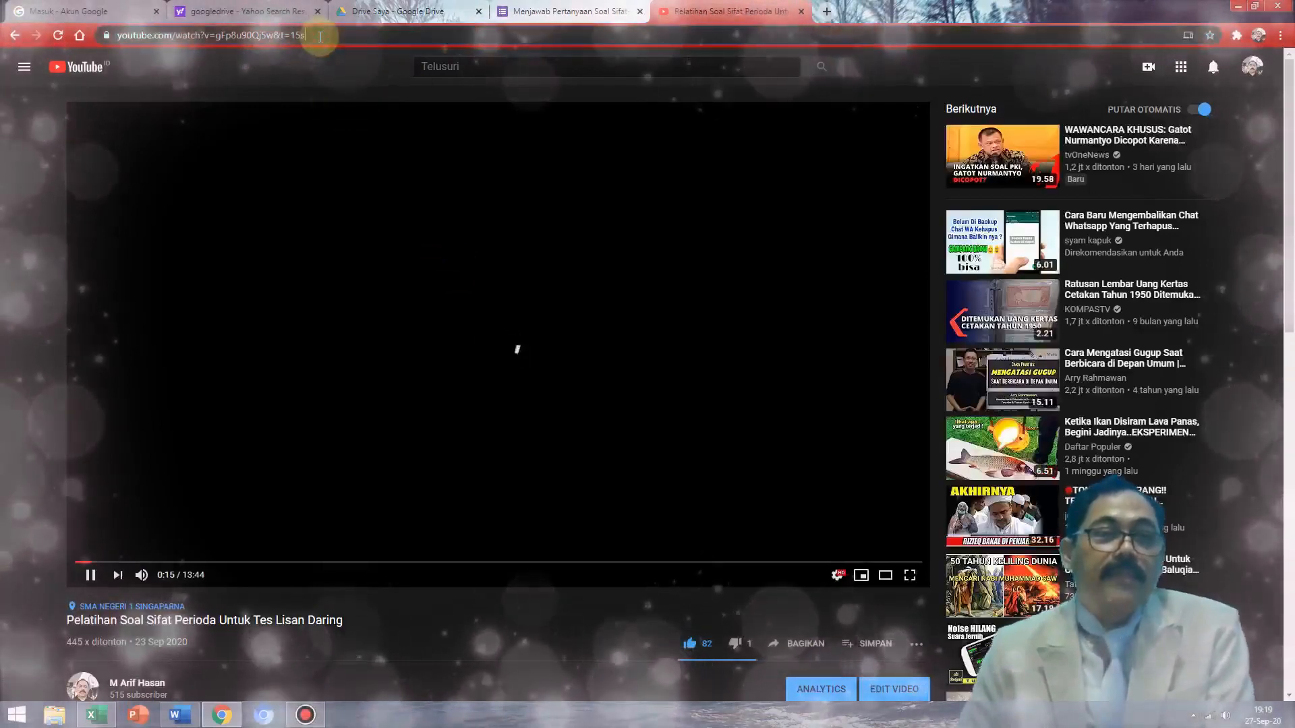
drag(317, 36, 108, 36)
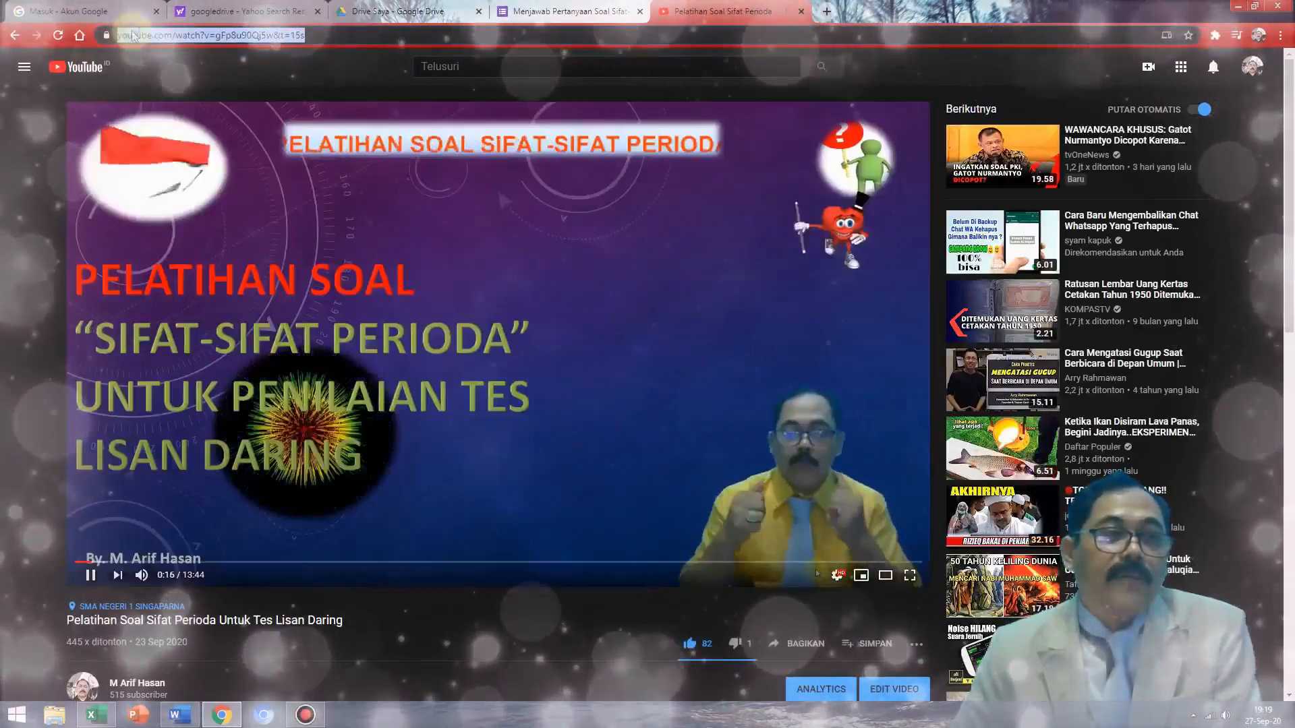
right_click(134, 35)
click(165, 103)
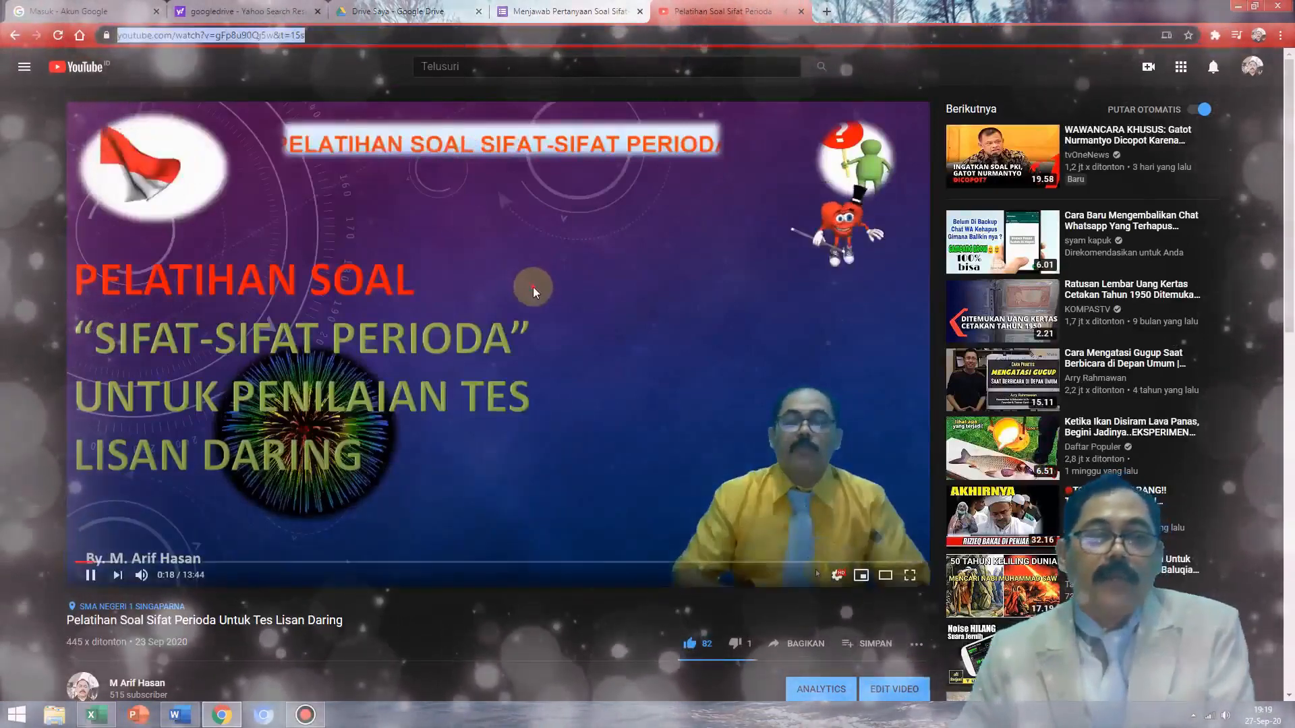
click(545, 313)
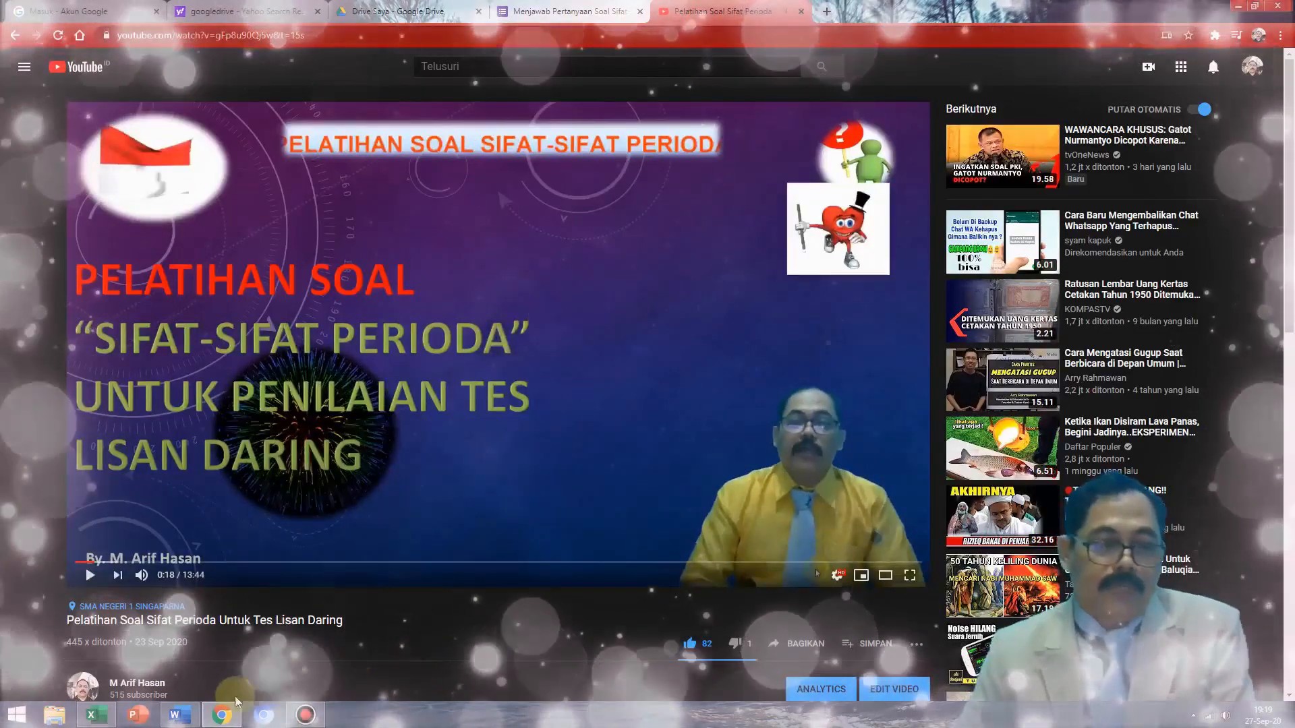
Return to the form and insert the YouTube video below the Kelas question using the copied URL.
click(225, 718)
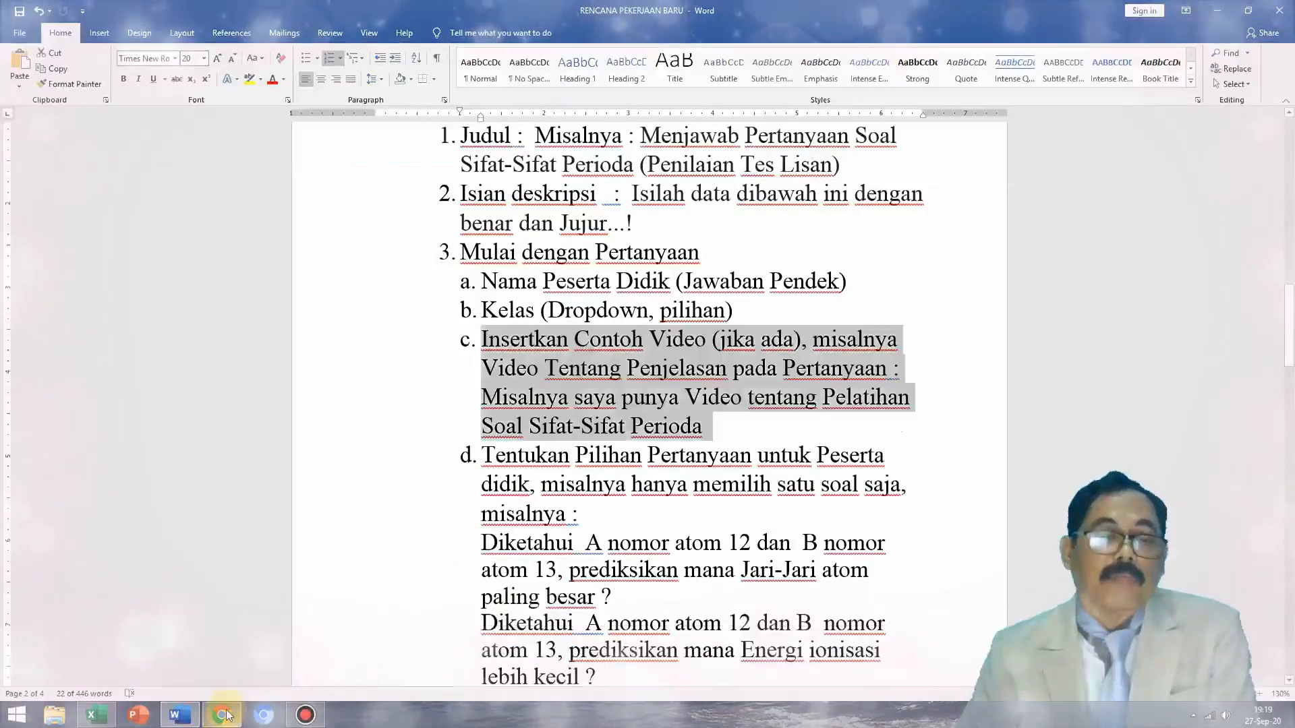
click(225, 714)
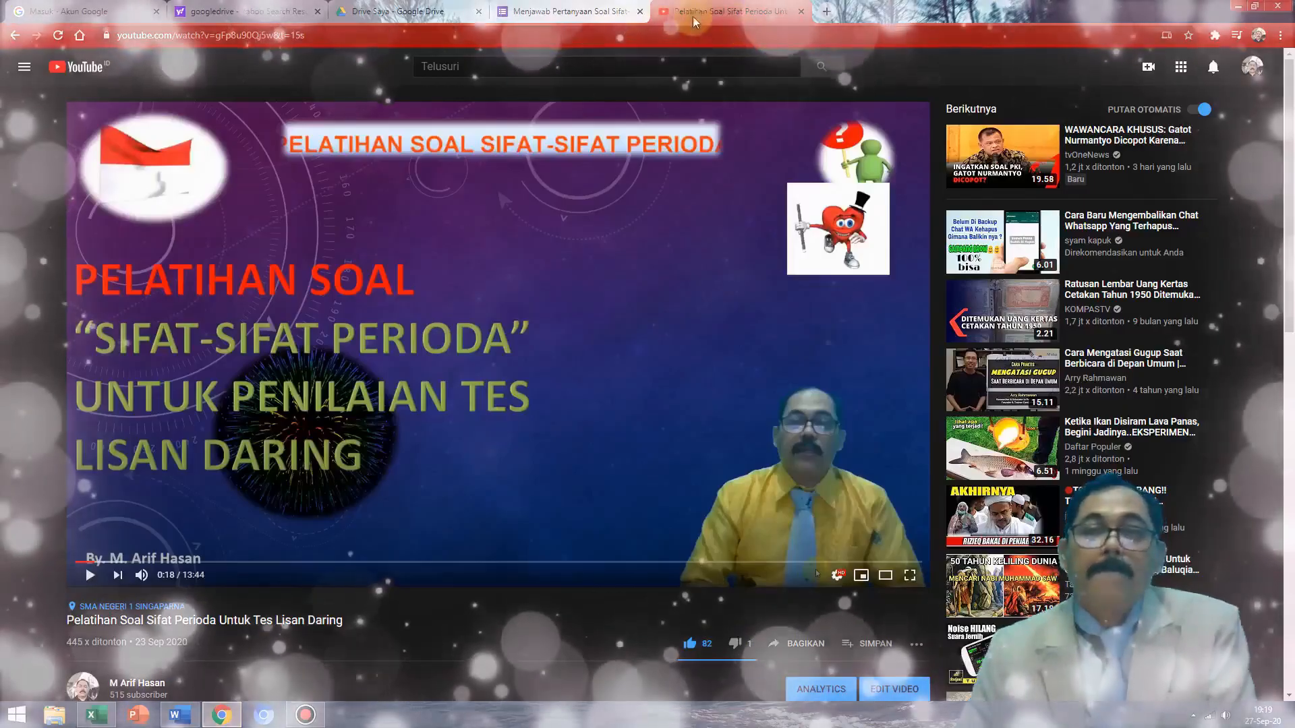
click(571, 17)
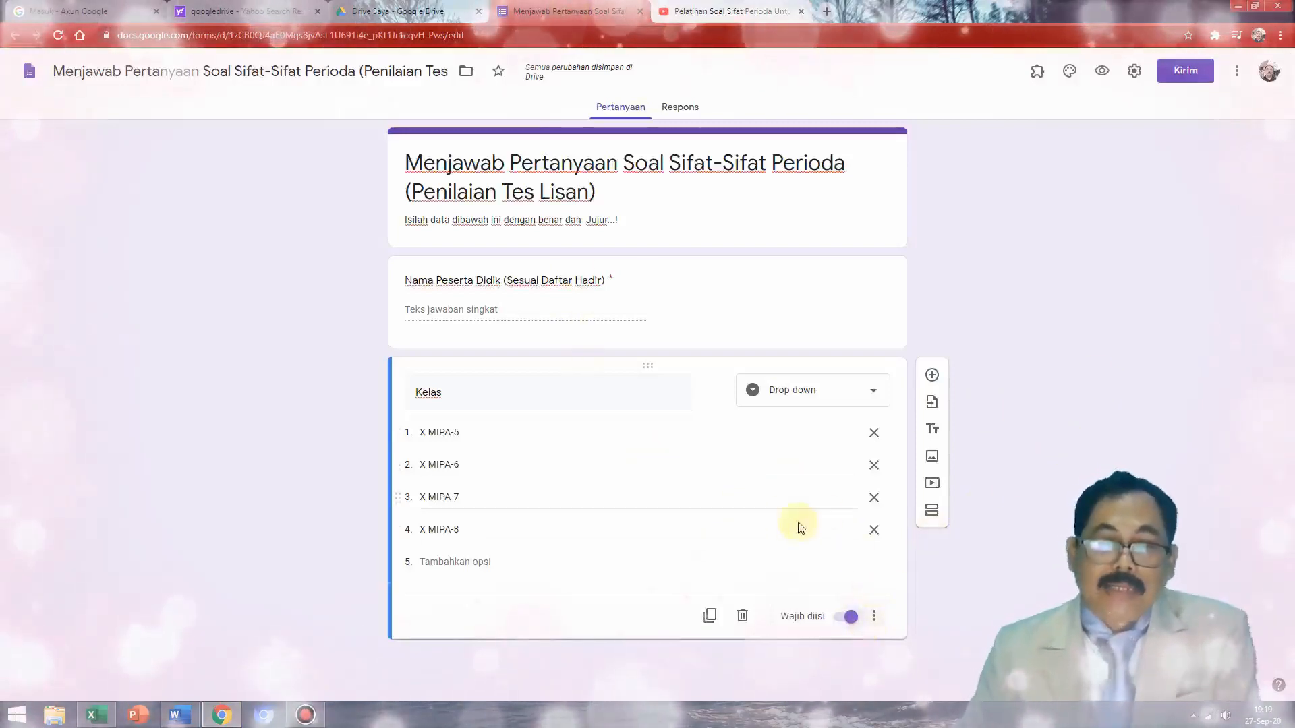
click(933, 484)
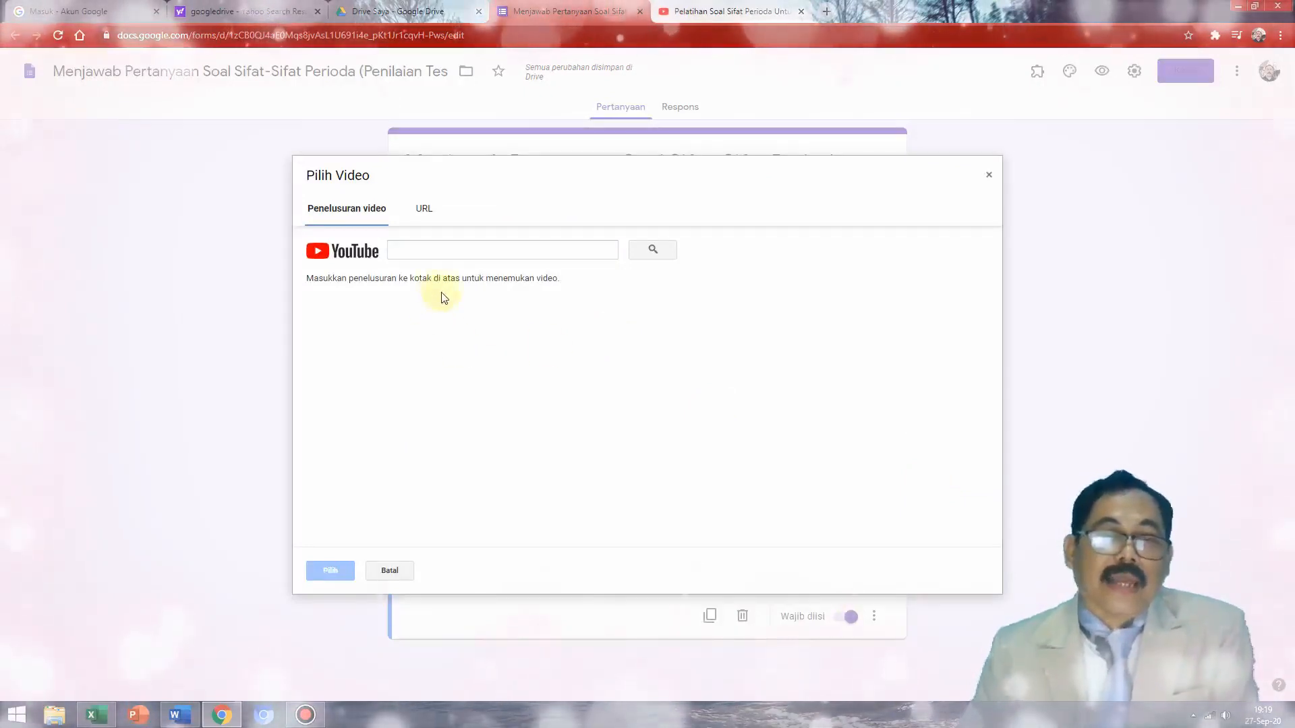
click(424, 207)
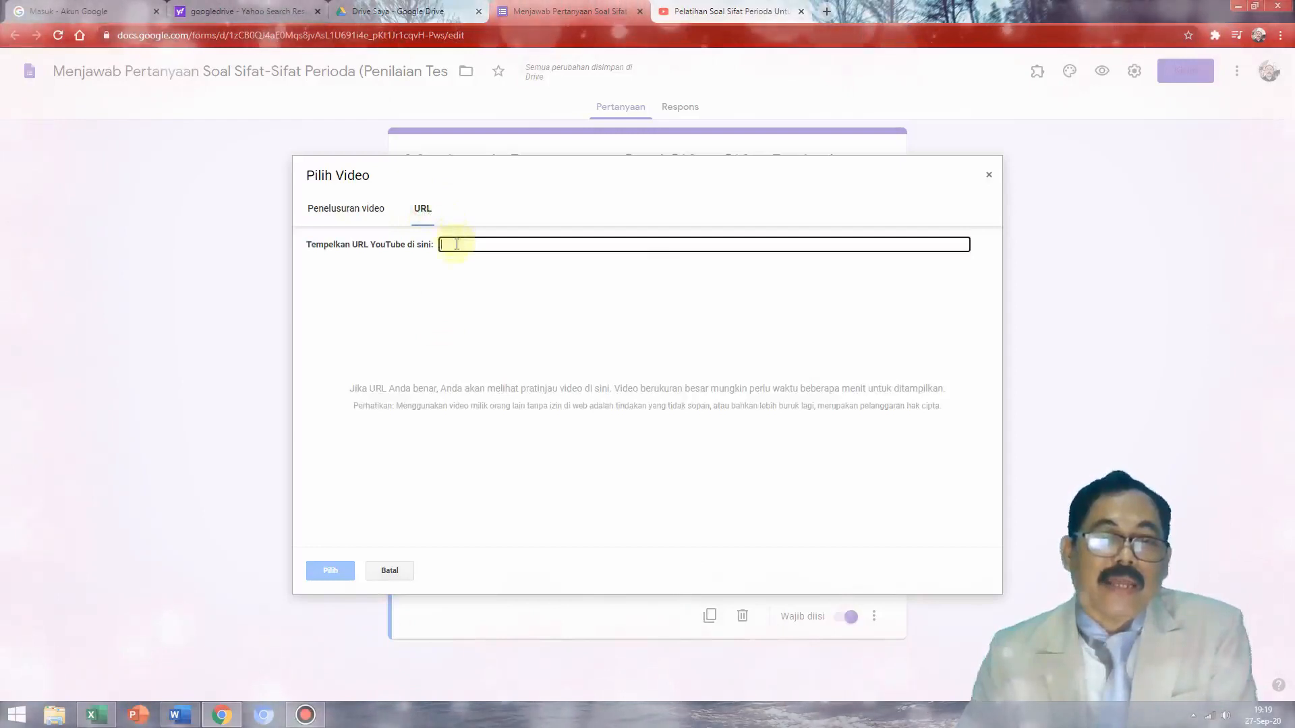
right_click(457, 245)
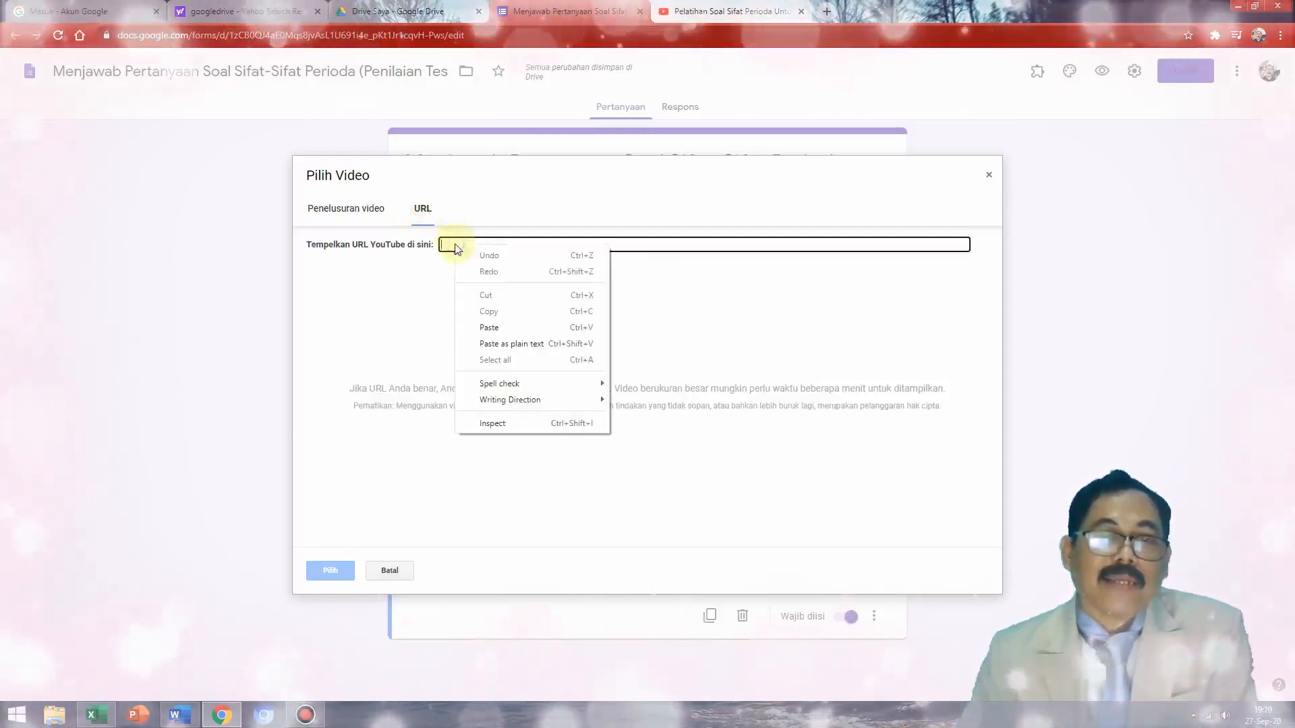
click(489, 327)
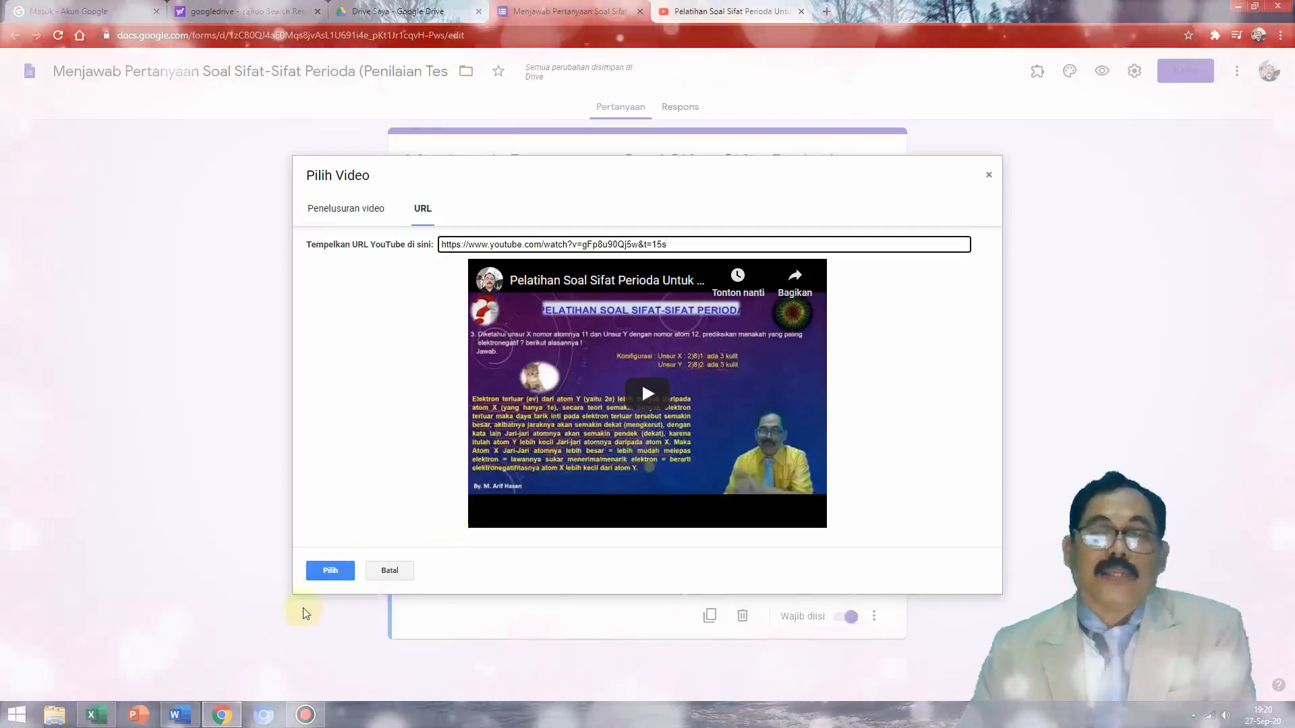
click(331, 571)
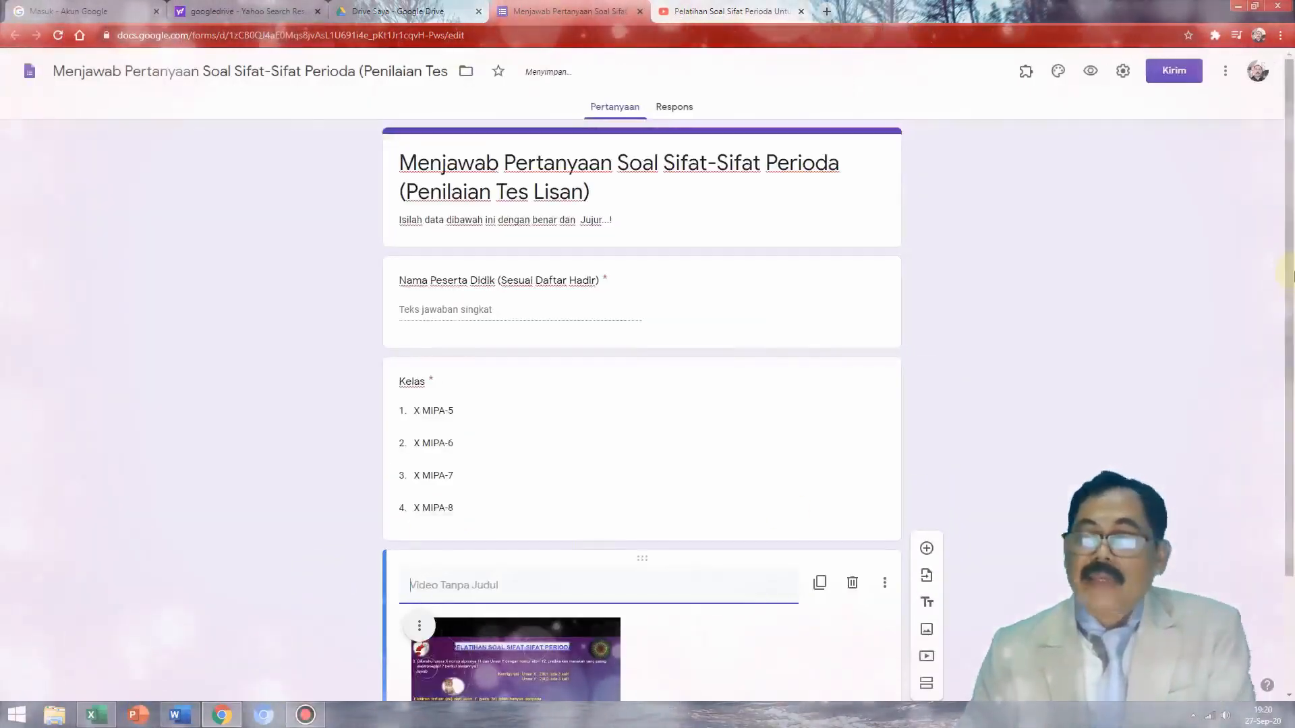
drag(1290, 273, 1288, 341)
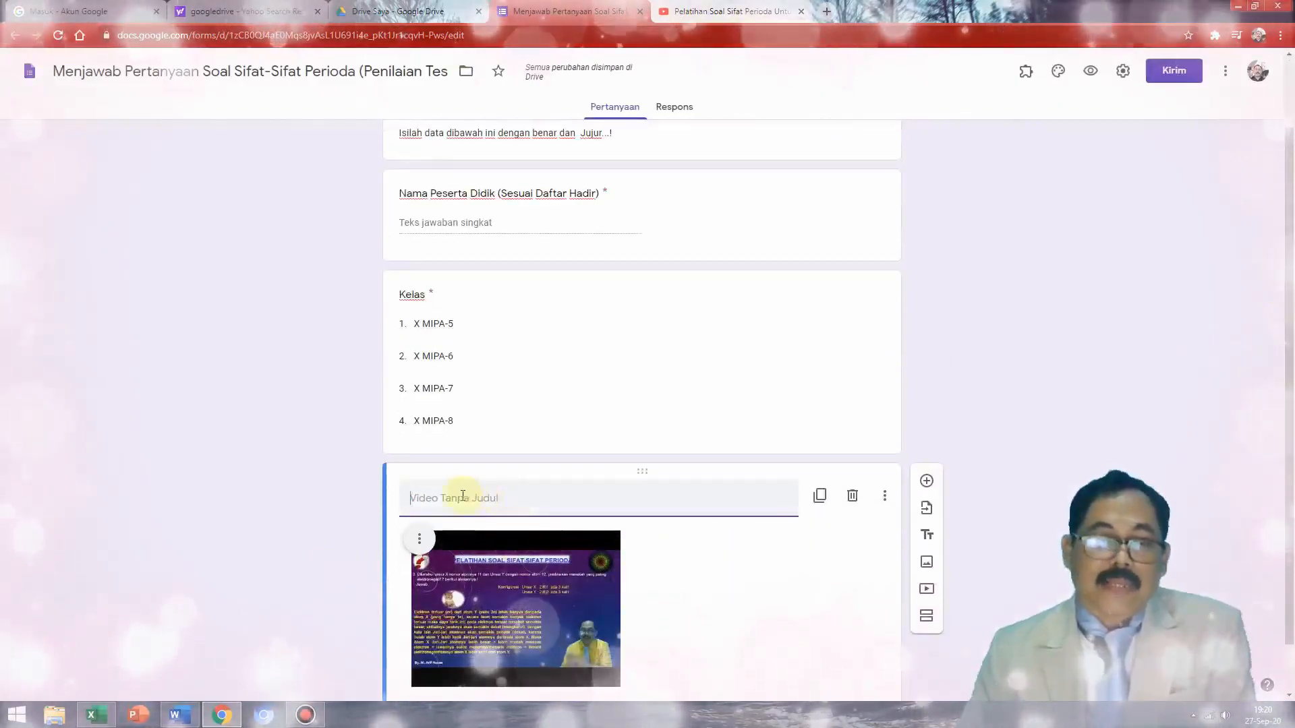